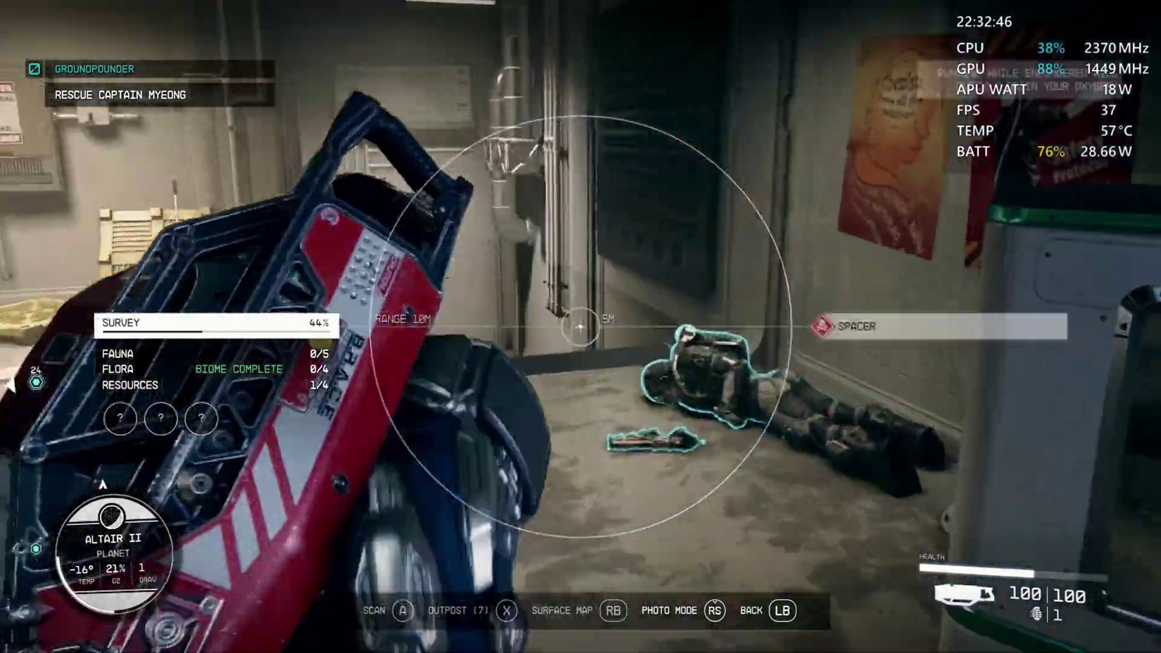
# Mid-fight with spacers, swap from the cutter to the rifle, then bring up the favourites wheel.
pyautogui.press('1')
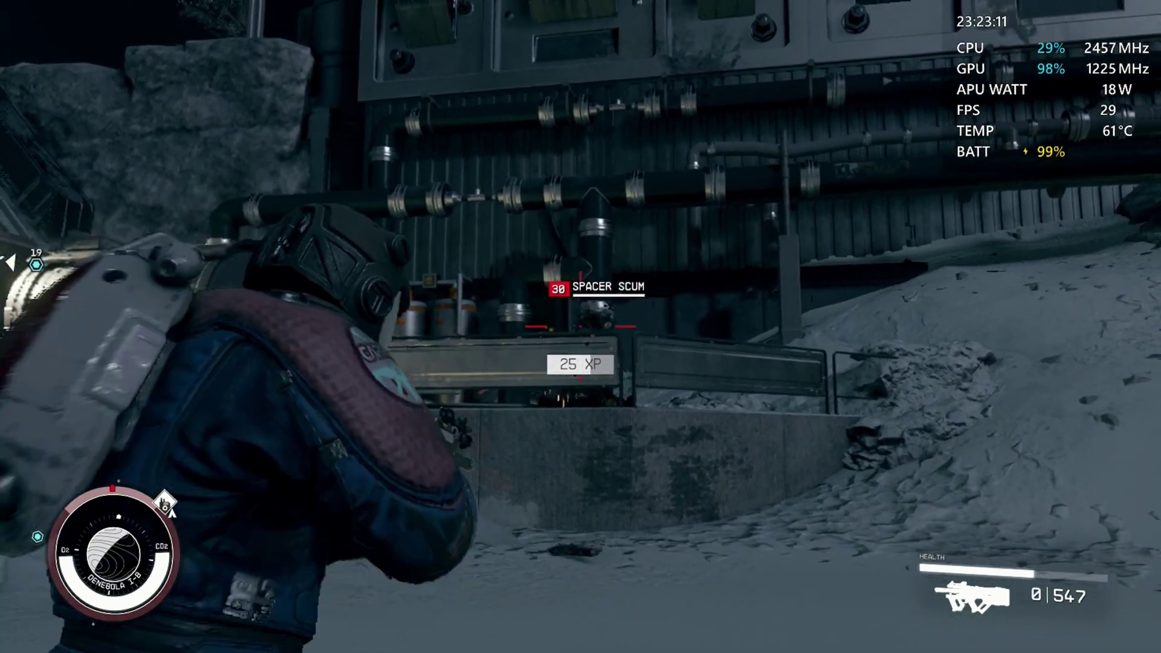
pyautogui.press('q')
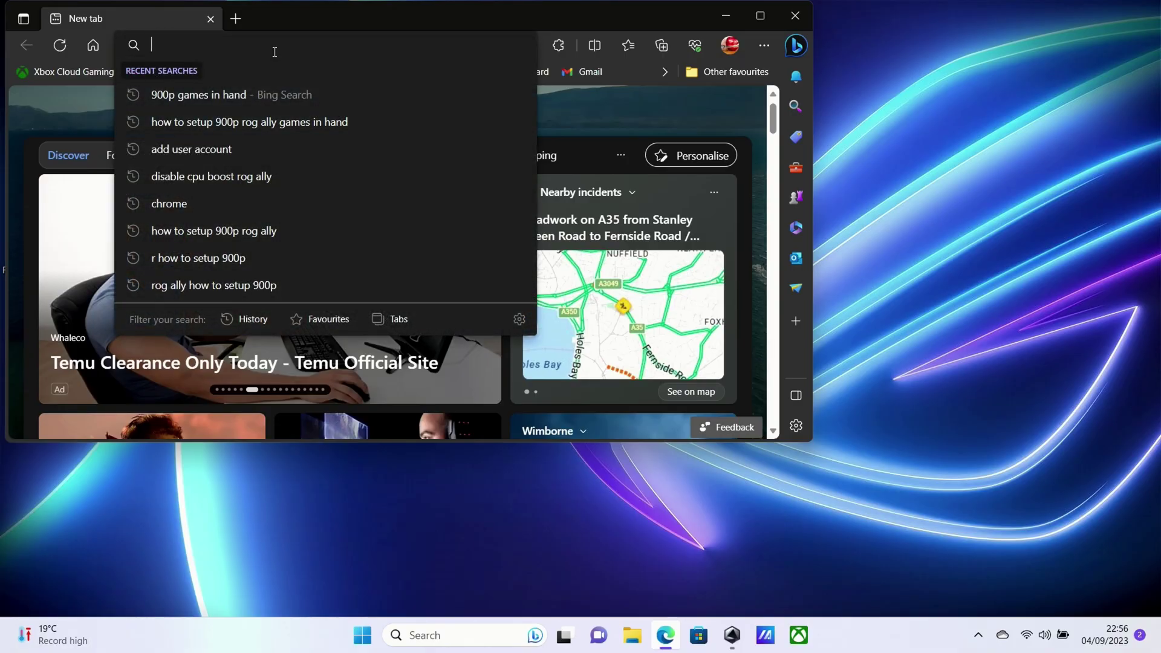
# Sign in to Nexus Mods as Marcheef and search the site for 'steam deck'.
pyautogui.write('ne')
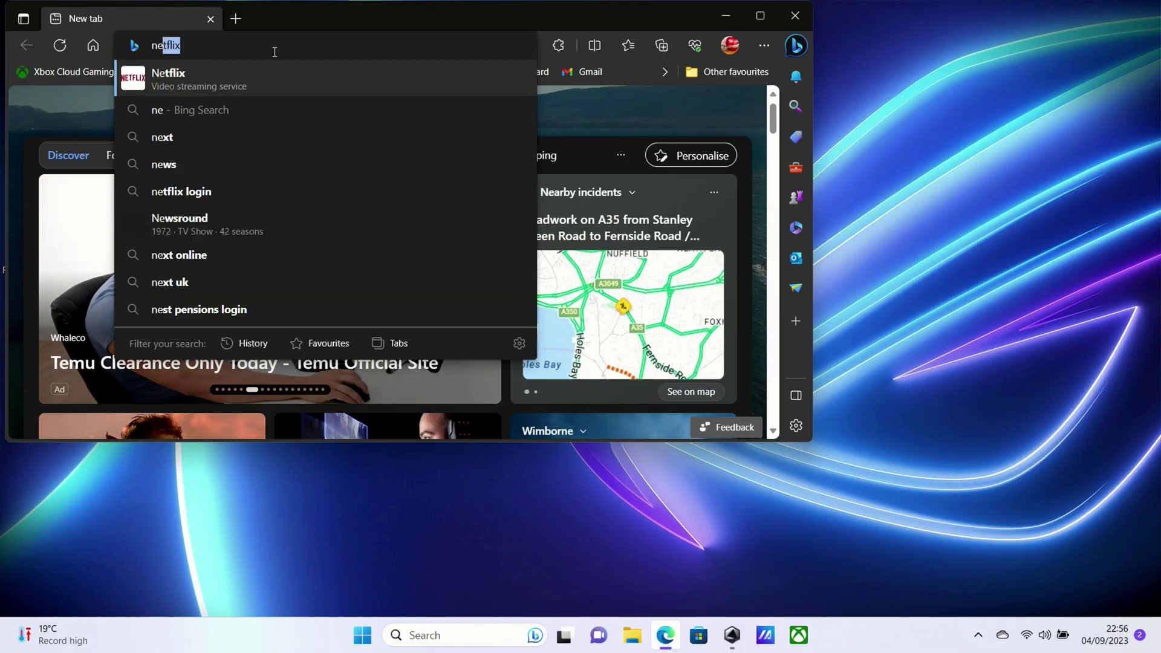
pyautogui.write('xus')
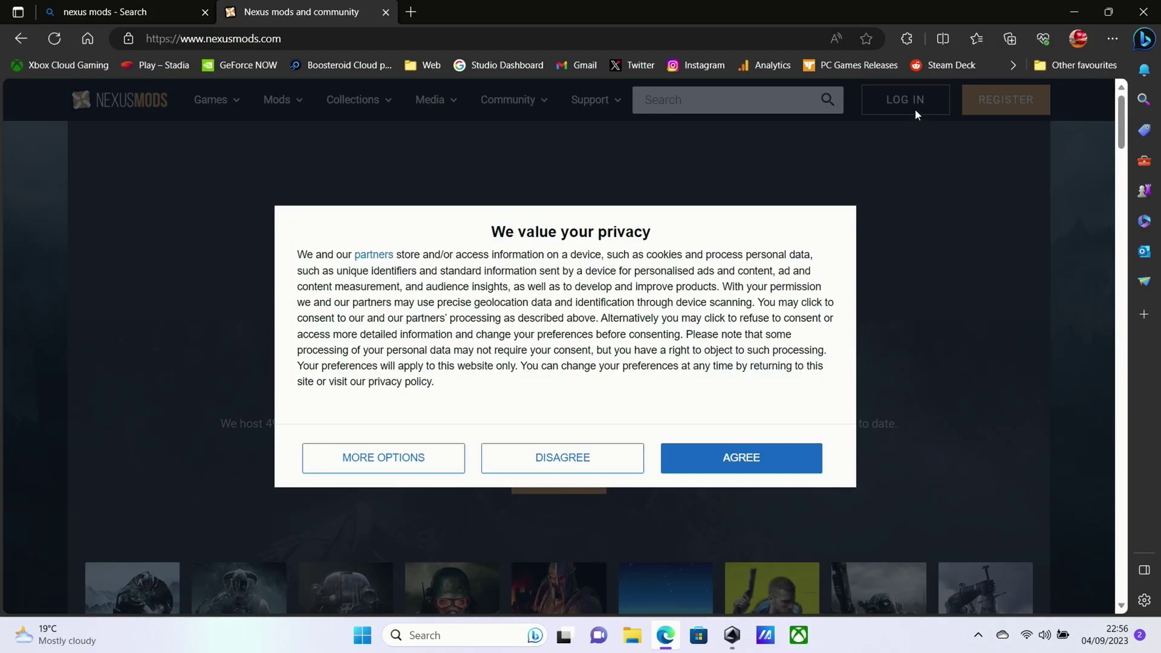
pyautogui.click(916, 109)
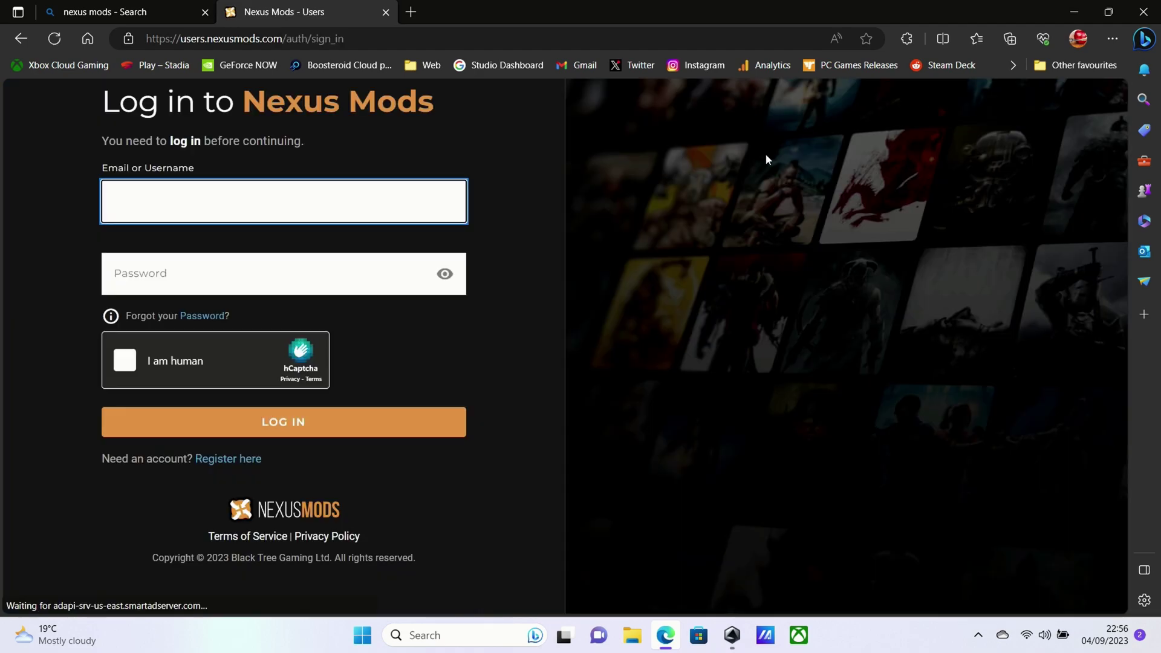
pyautogui.click(453, 189)
pyautogui.write('Marcheef')
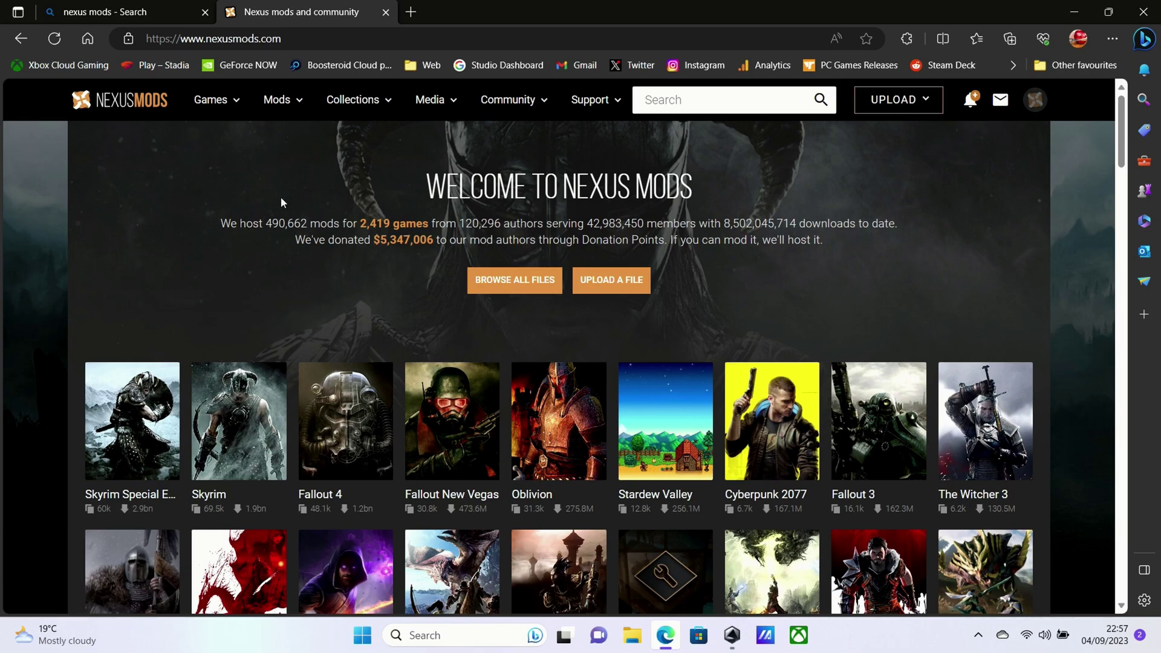
pyautogui.click(735, 98)
pyautogui.write('steam')
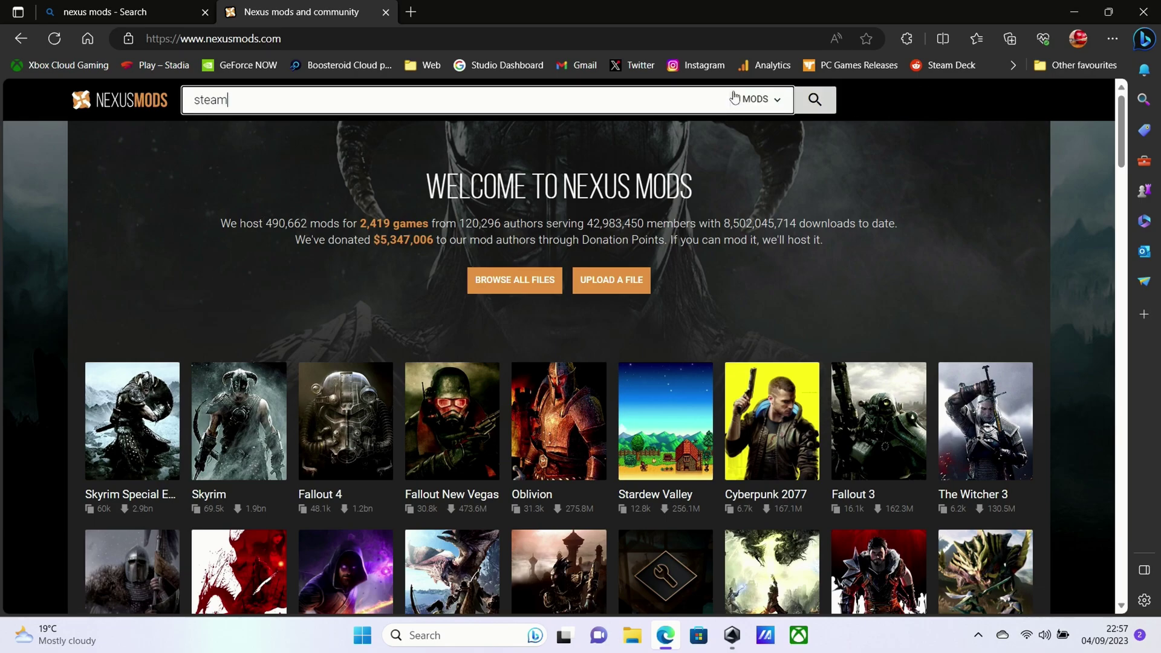
pyautogui.write(' deck')
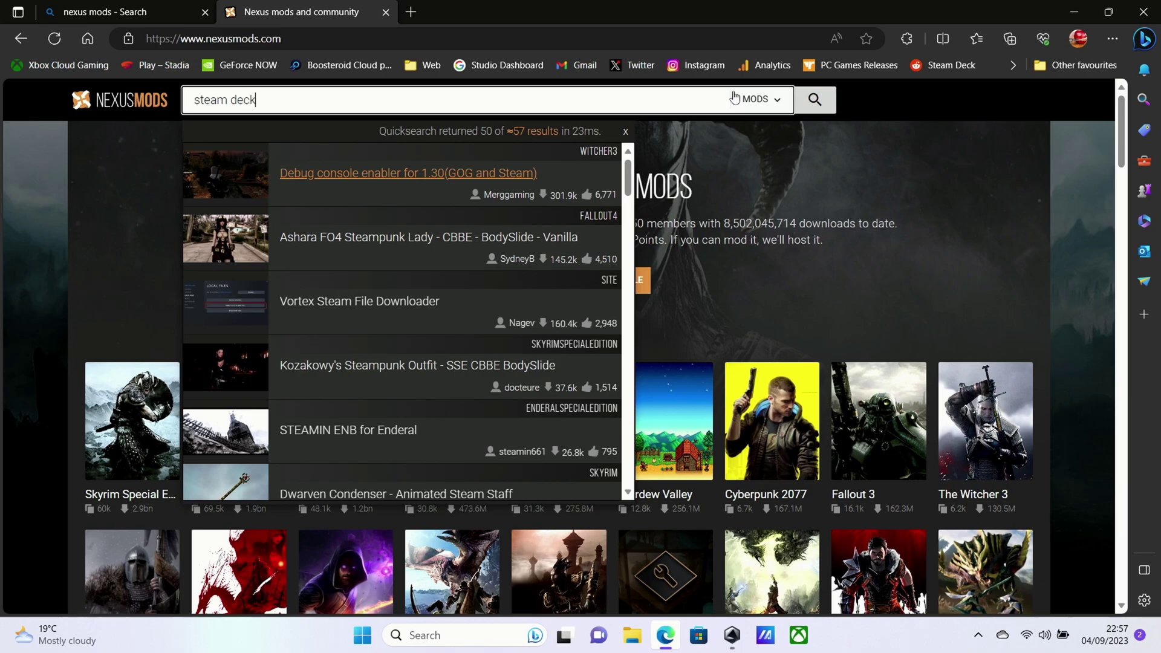
# Open the Steam Deck Essentials mod page and view its Files list.
pyautogui.click(336, 175)
pyautogui.scroll(-3, 336, 178)
pyautogui.scroll(-2, 336, 178)
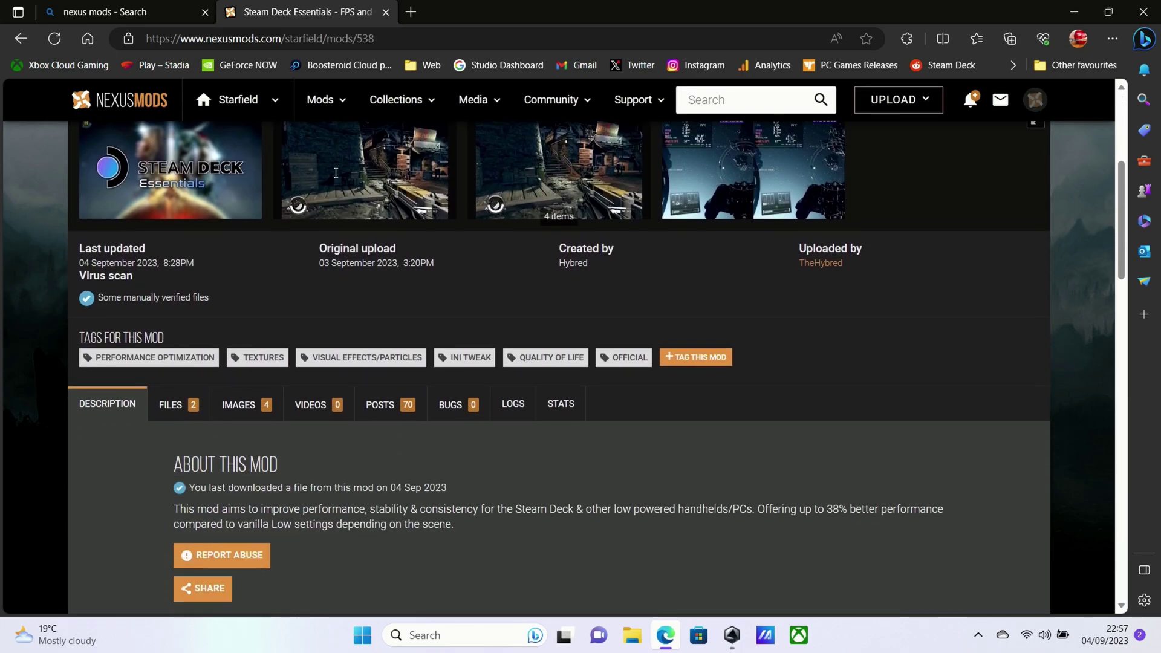
pyautogui.scroll(-3, 336, 178)
pyautogui.scroll(-2, 336, 178)
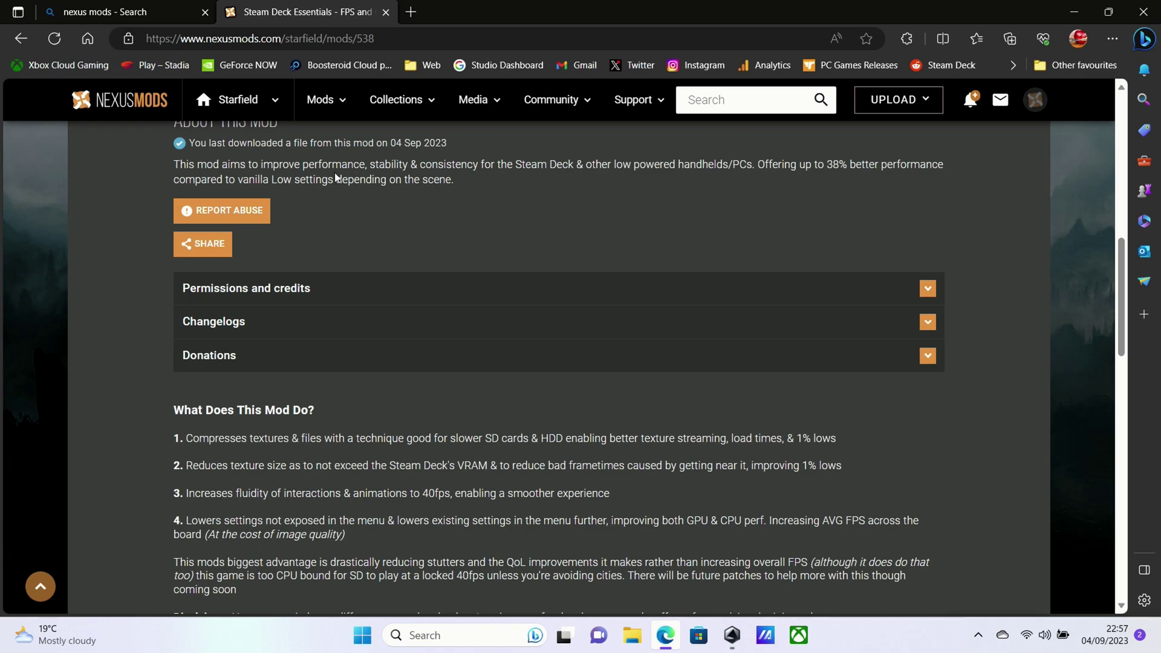
pyautogui.scroll(-2, 337, 177)
pyautogui.scroll(-5, 336, 176)
pyautogui.scroll(-2, 336, 174)
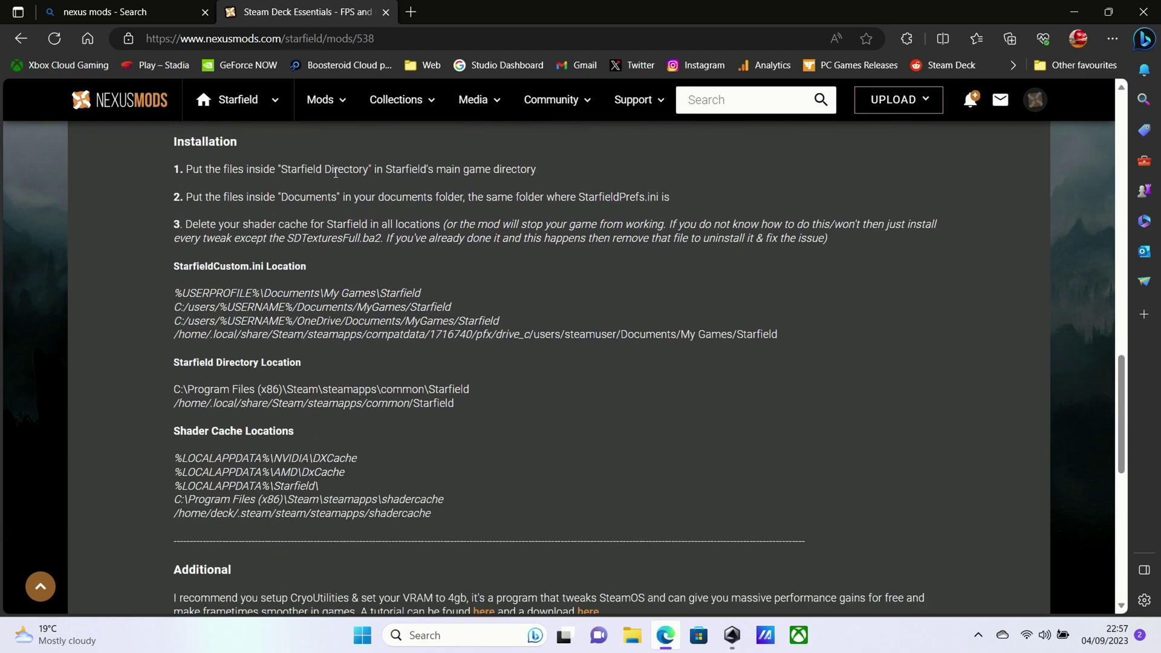
pyautogui.scroll(-1, 336, 174)
pyautogui.click(588, 582)
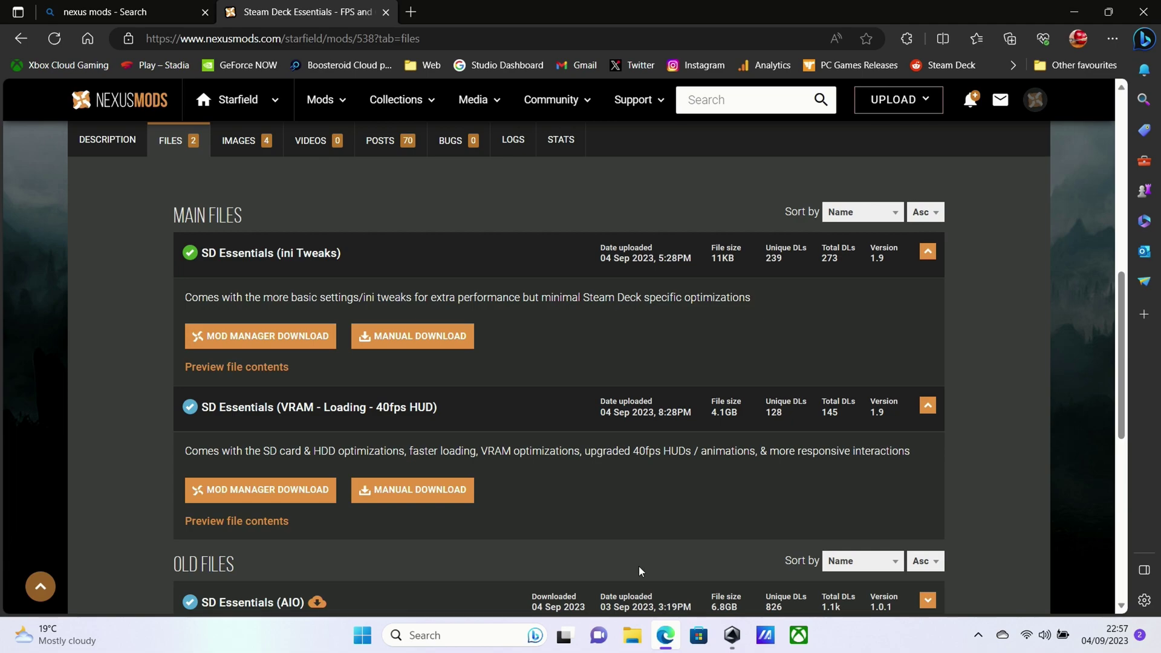
pyautogui.scroll(-3, 642, 571)
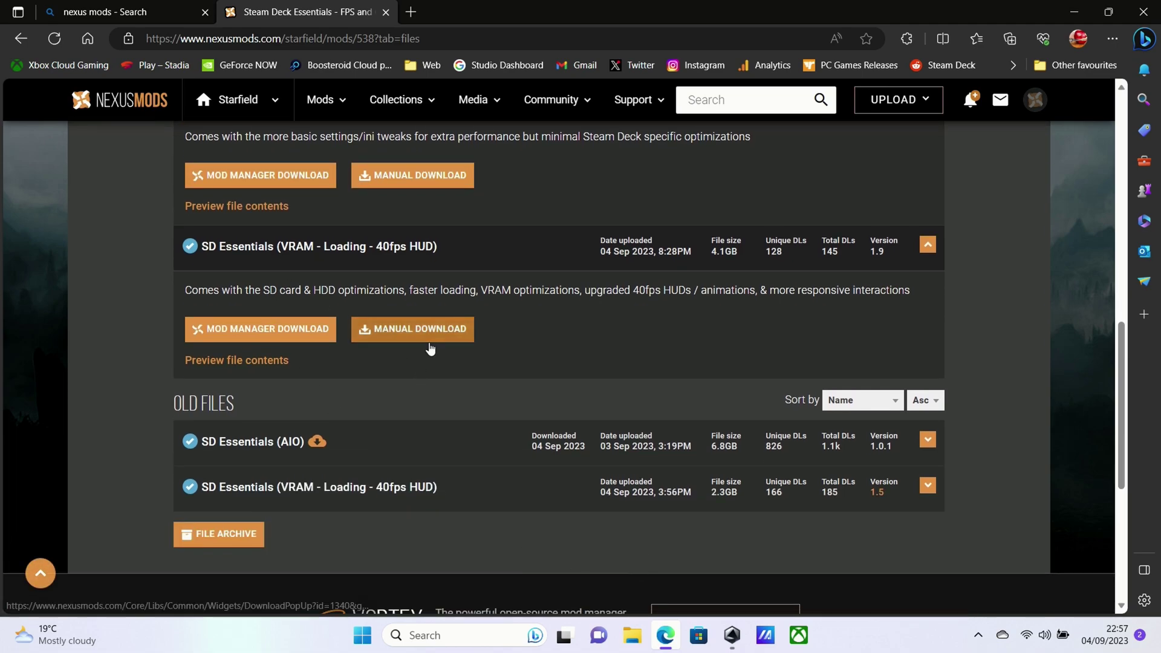
# Manually download the SD Essentials (VRAM - Loading - 40fps HUD) file and save it.
pyautogui.click(429, 337)
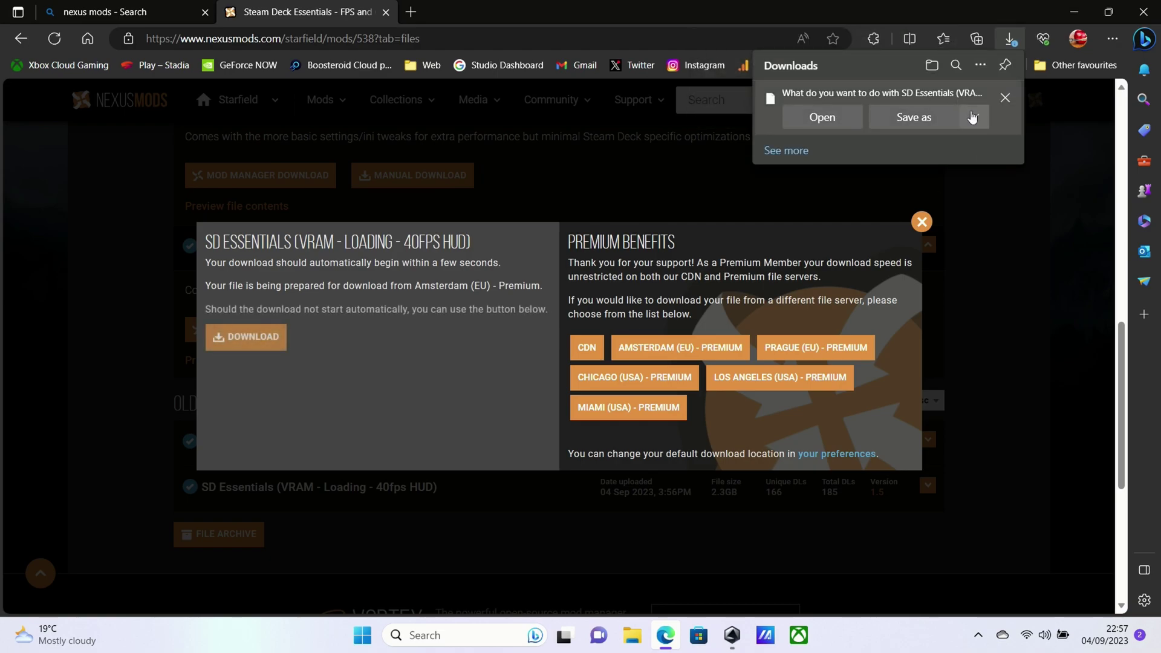
pyautogui.click(973, 117)
pyautogui.click(955, 140)
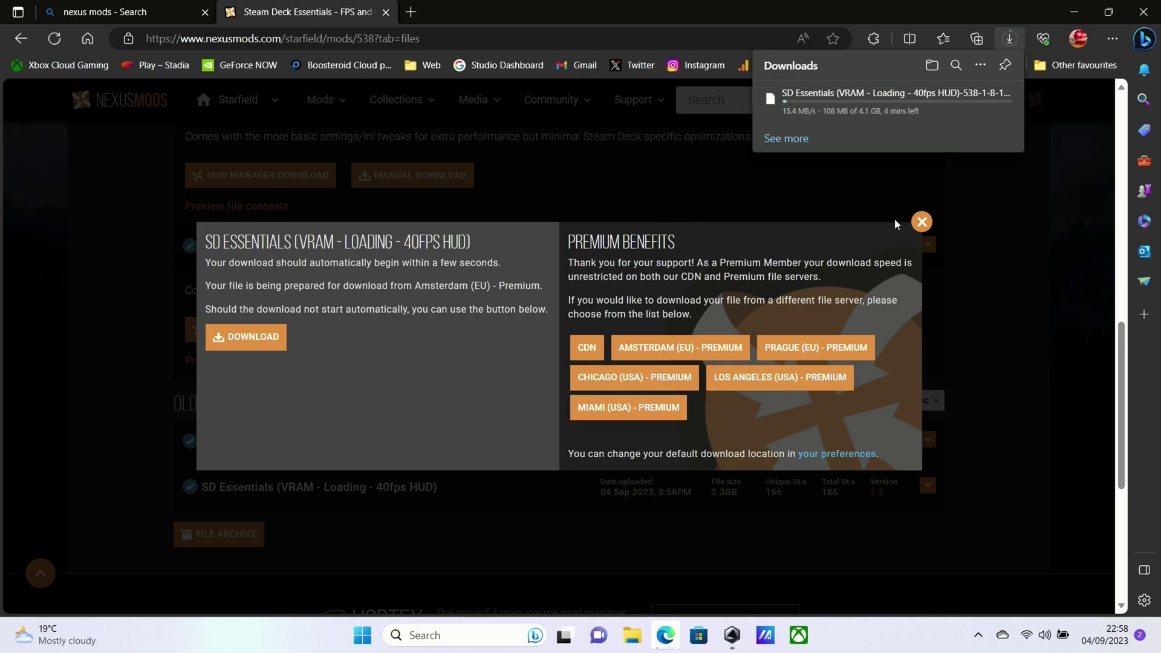
# Launch Steam from Windows Search using 'ste'.
pyautogui.click(922, 222)
pyautogui.press('super')
pyautogui.write('ste')
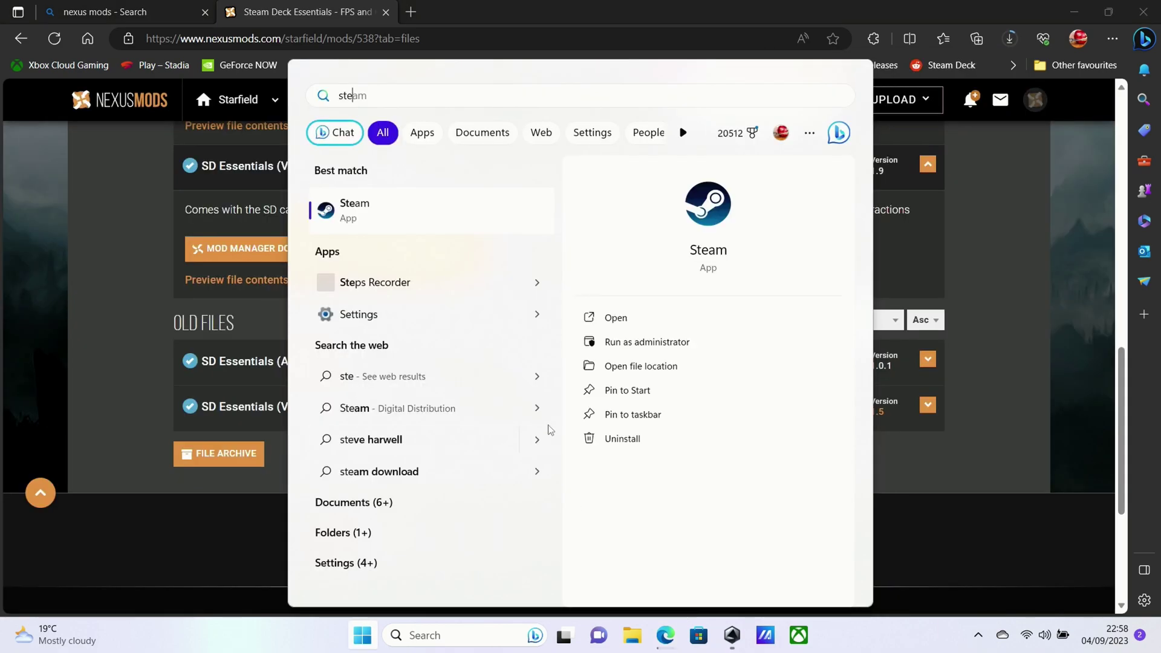
pyautogui.click(489, 205)
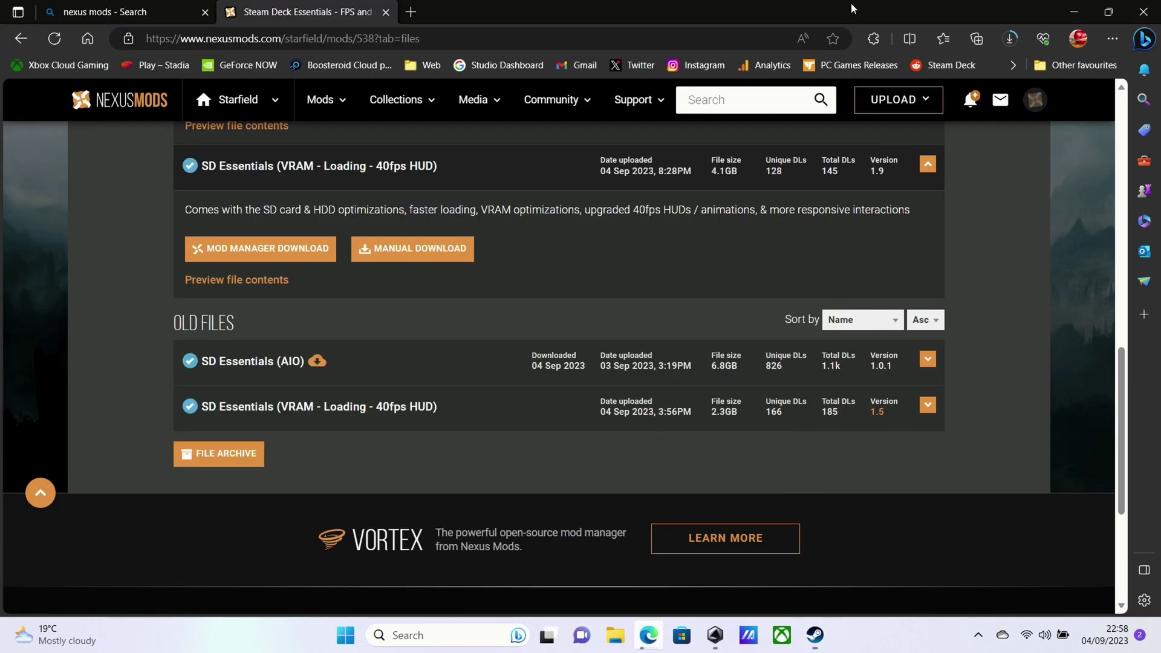
# Back in the browser, check the mod download reached 1.0 GB and open a new tab.
pyautogui.click(702, 9)
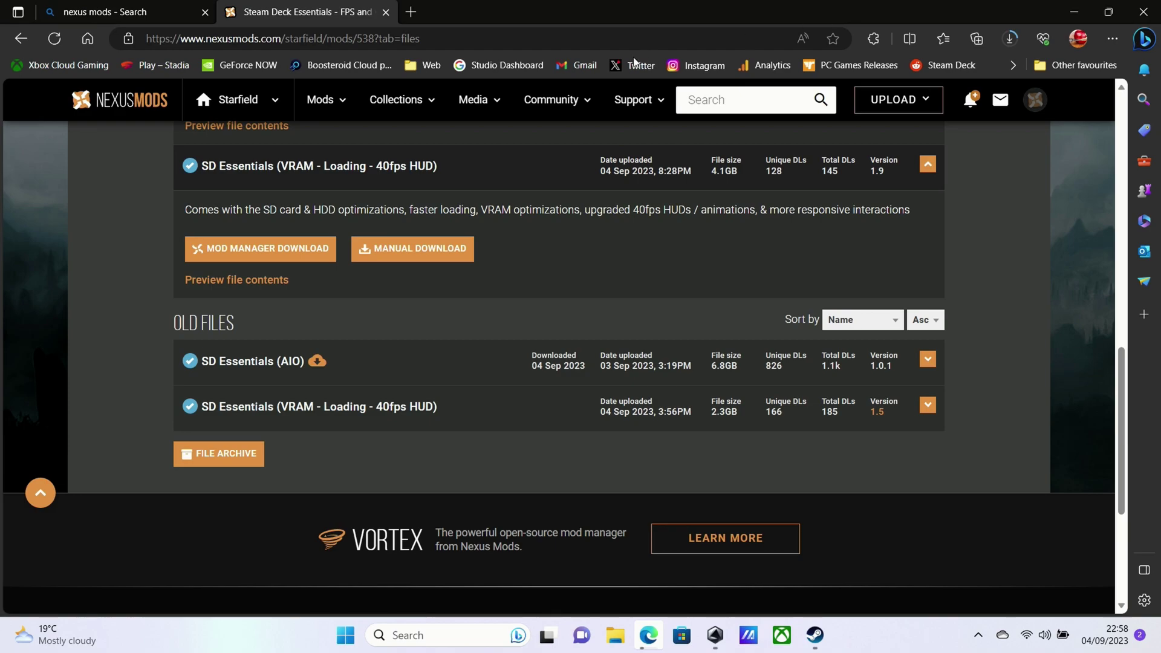
pyautogui.click(1010, 42)
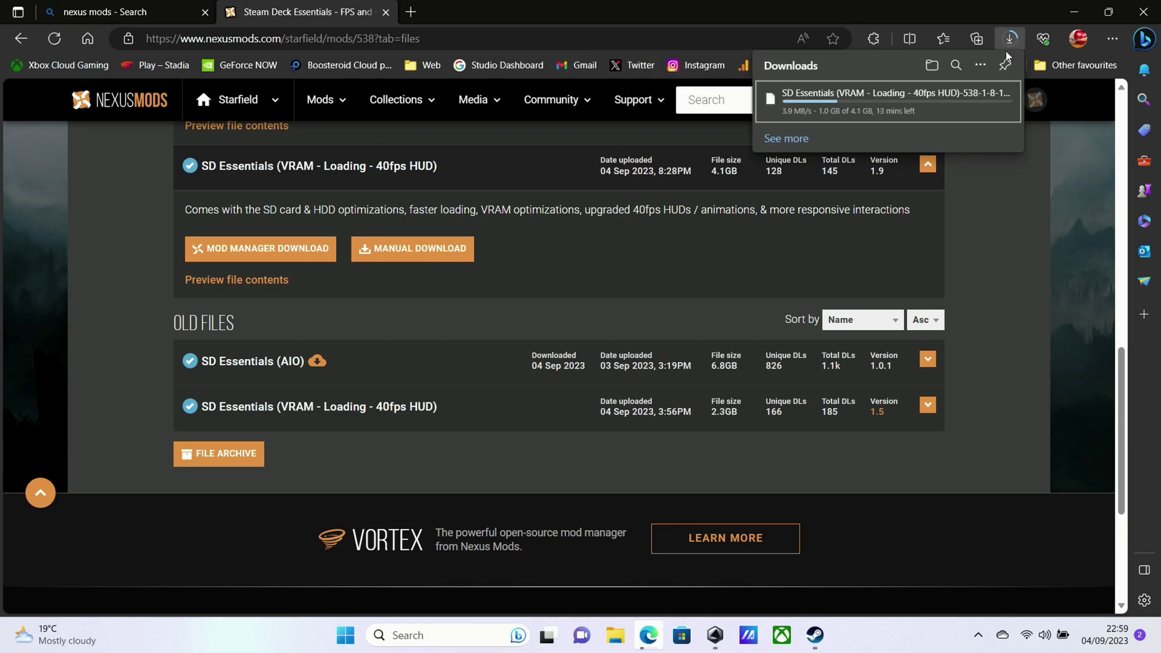
pyautogui.moveTo(887, 101)
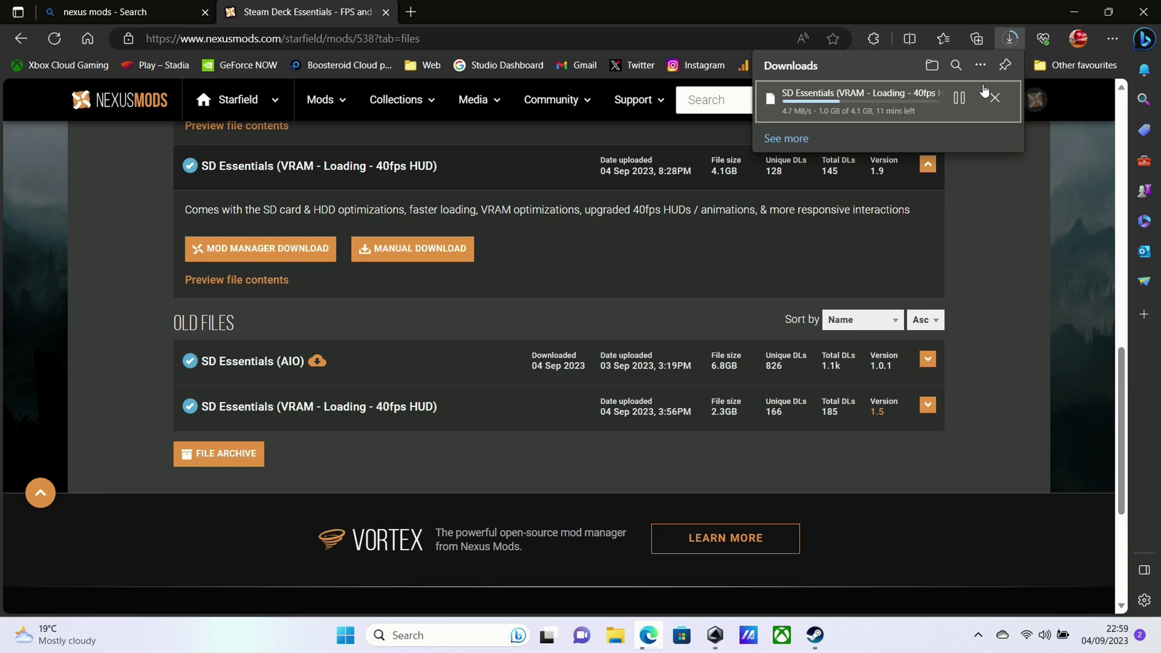
pyautogui.click(412, 13)
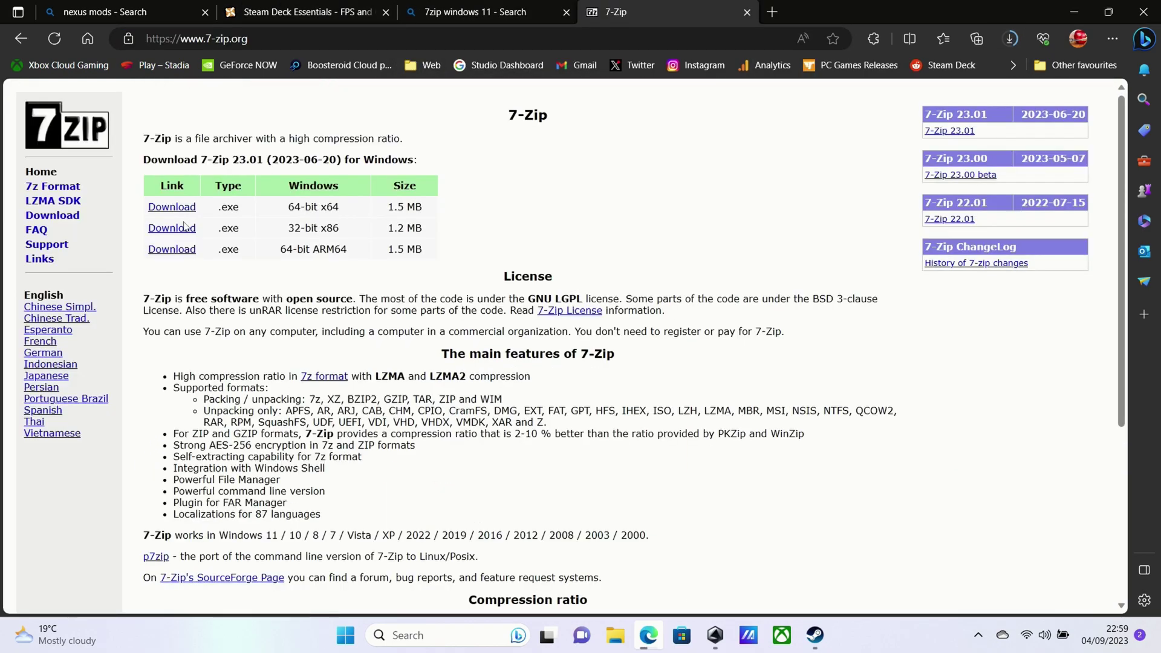
# Save the 64-bit 7-Zip 23.01 installer and run it, approving User Account Control.
pyautogui.click(175, 207)
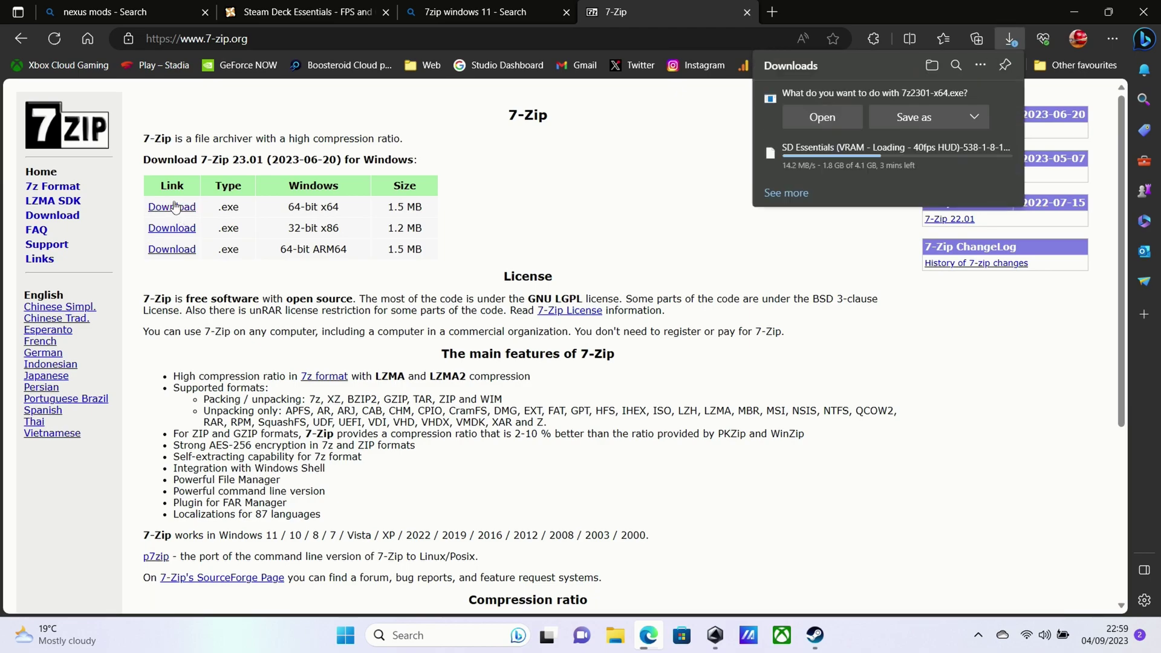
pyautogui.moveTo(878, 108)
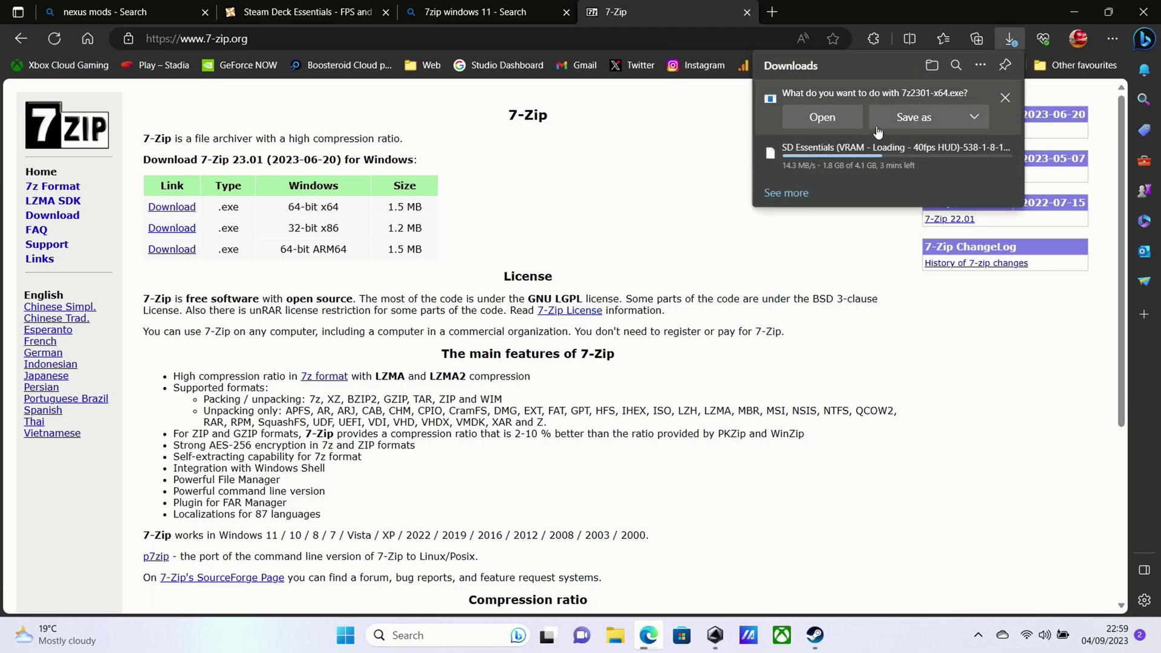
pyautogui.click(971, 121)
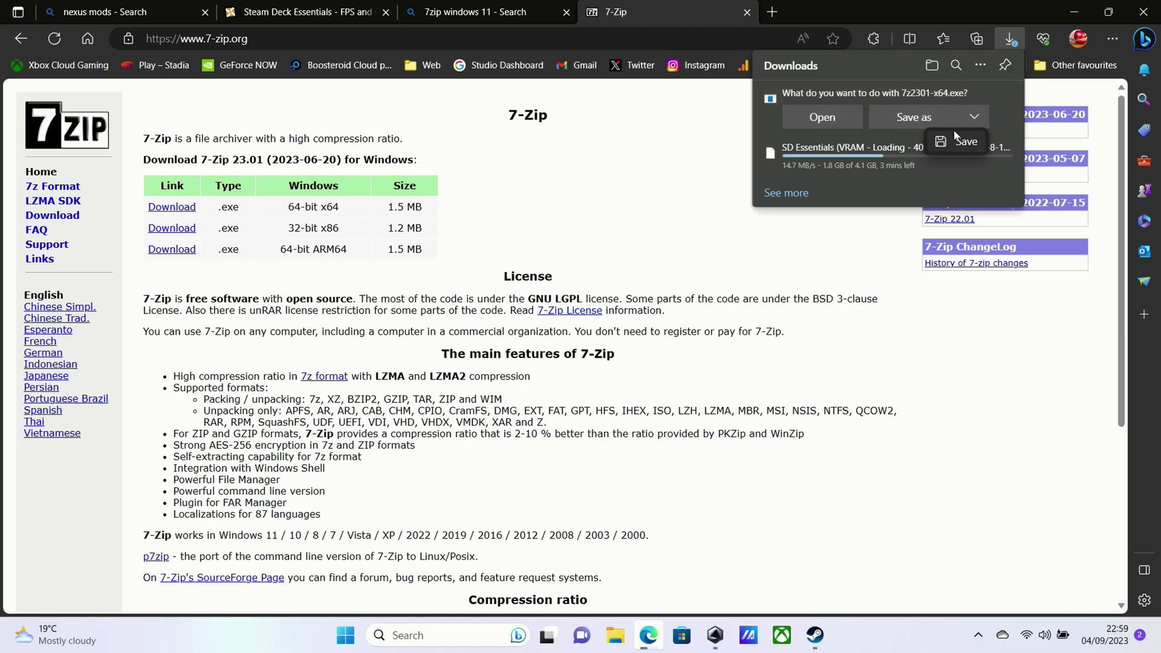
pyautogui.click(957, 138)
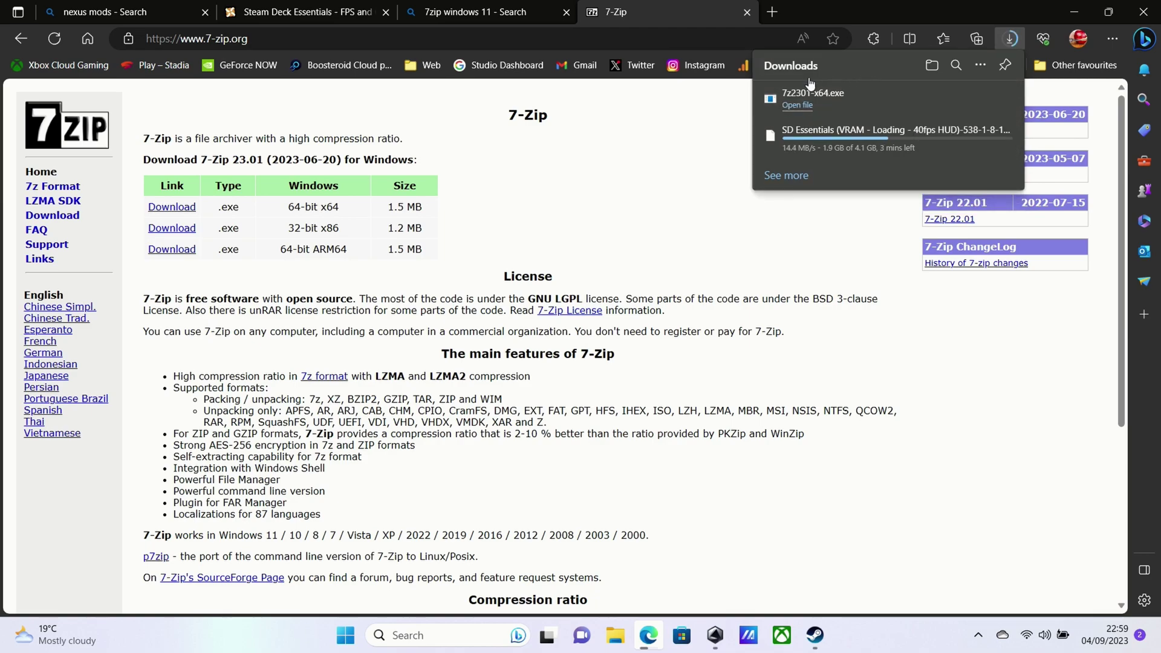
pyautogui.click(794, 104)
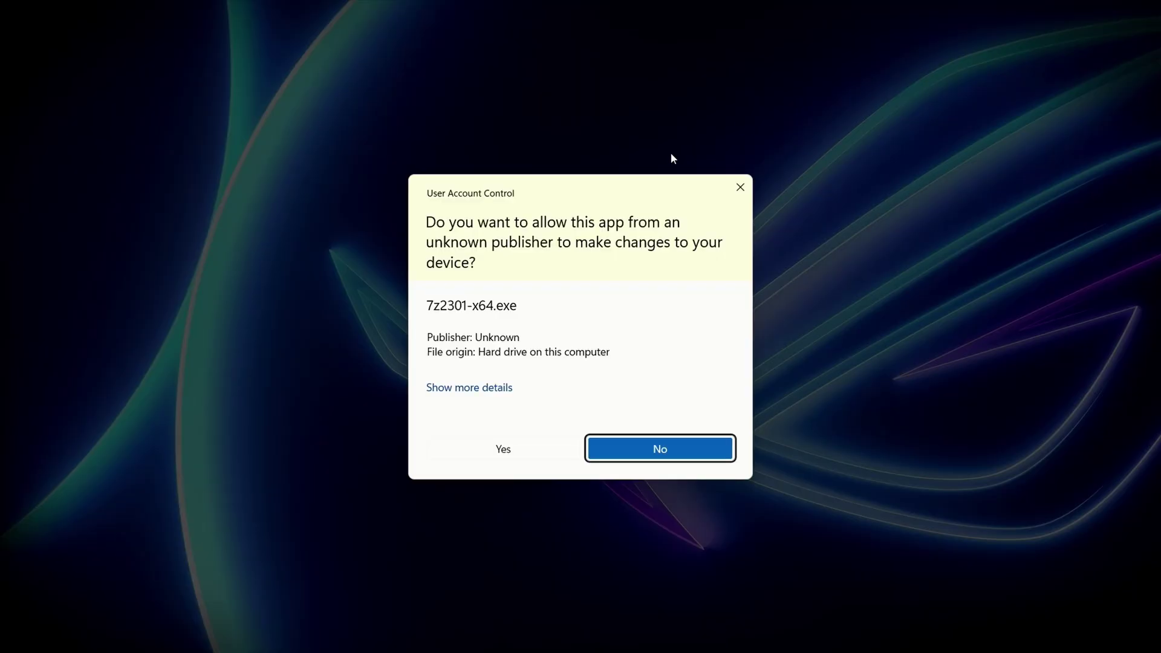
pyautogui.click(480, 447)
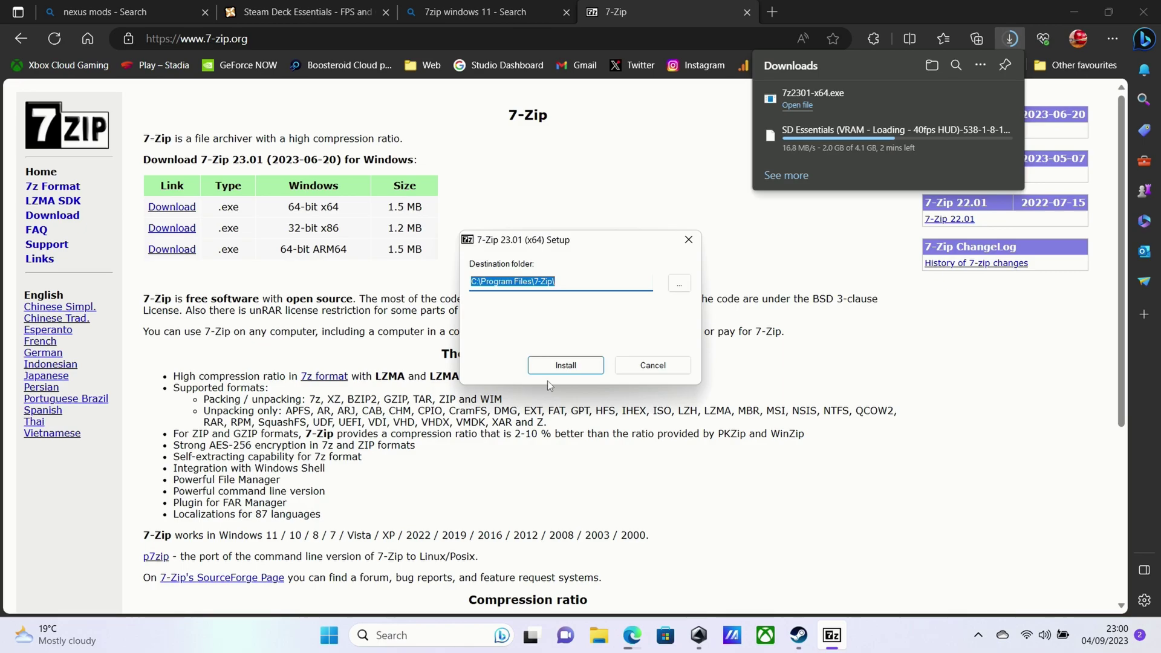
# Install 7-Zip to the default folder, then browse Starfield's local files from the Steam library.
pyautogui.click(551, 367)
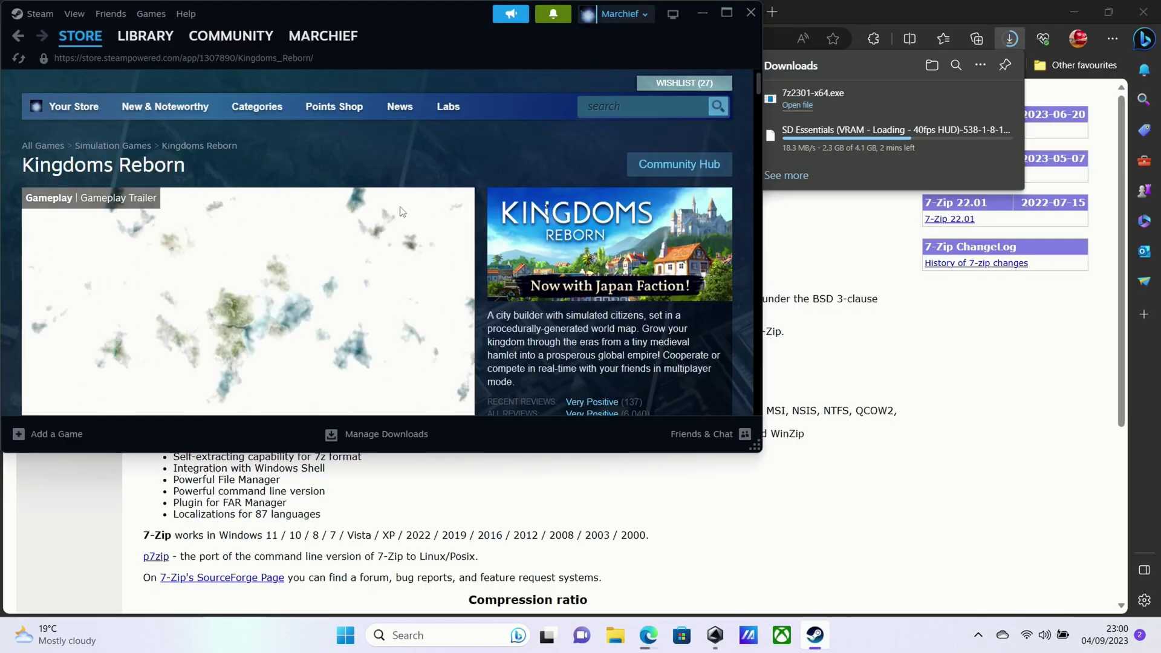
pyautogui.click(145, 37)
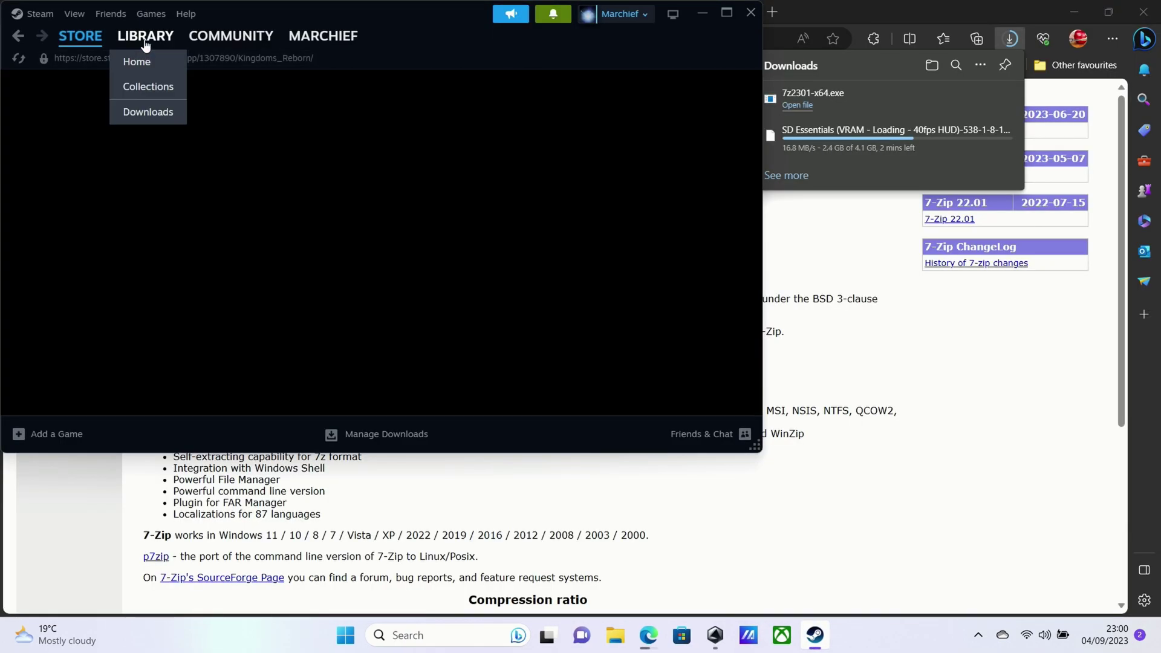
pyautogui.rightClick(72, 333)
pyautogui.moveTo(145, 293)
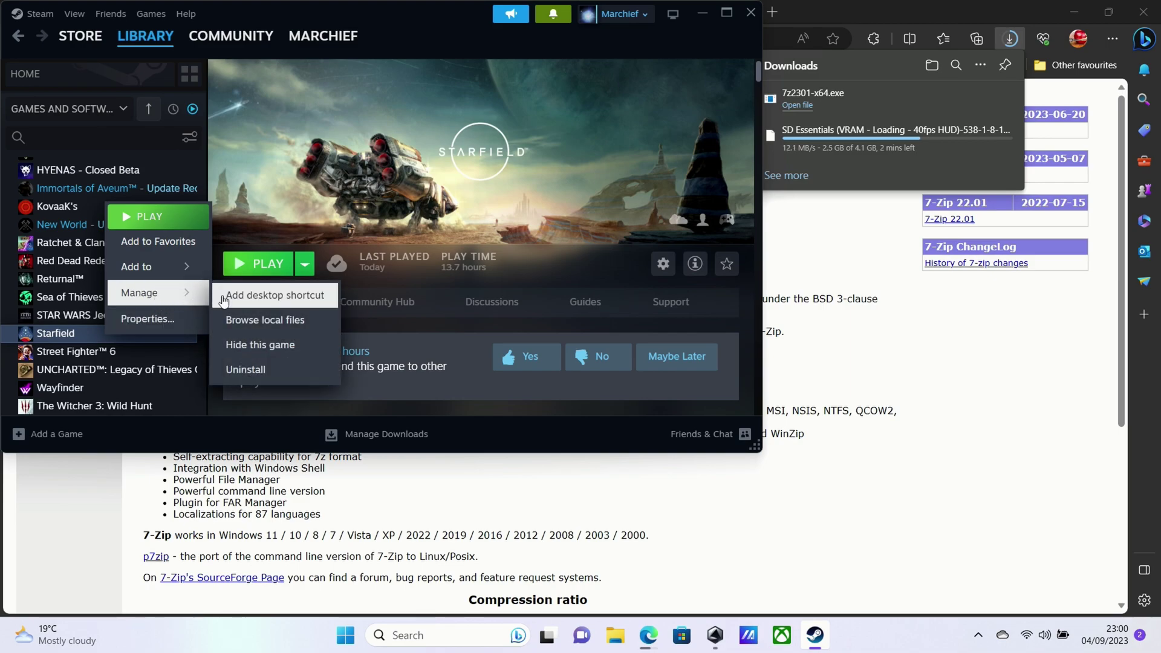
pyautogui.click(267, 326)
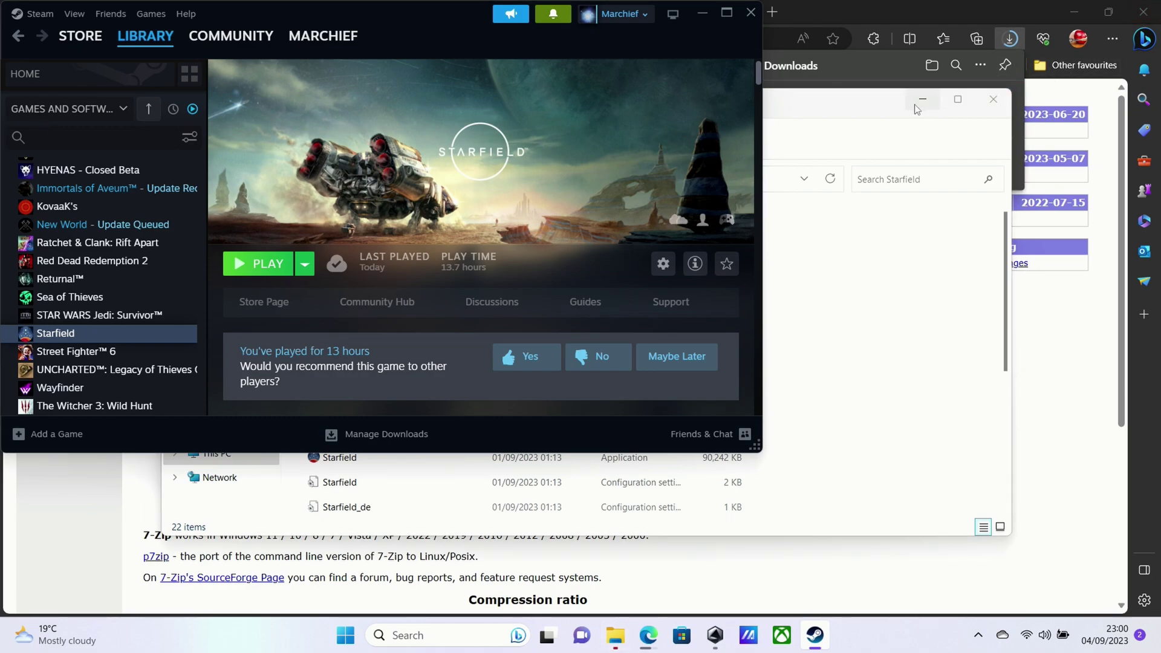
# Open the SD Essentials .7z from Downloads in 7-Zip via Show more options.
pyautogui.moveTo(898, 114); pyautogui.dragTo(901, 121)
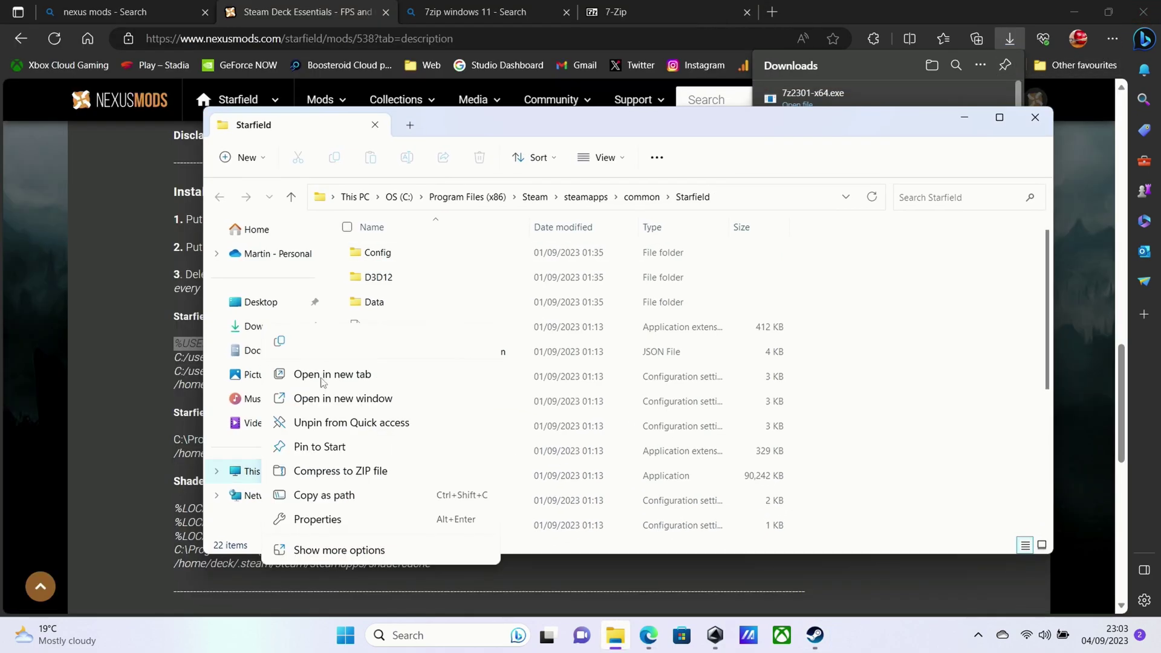
pyautogui.click(322, 375)
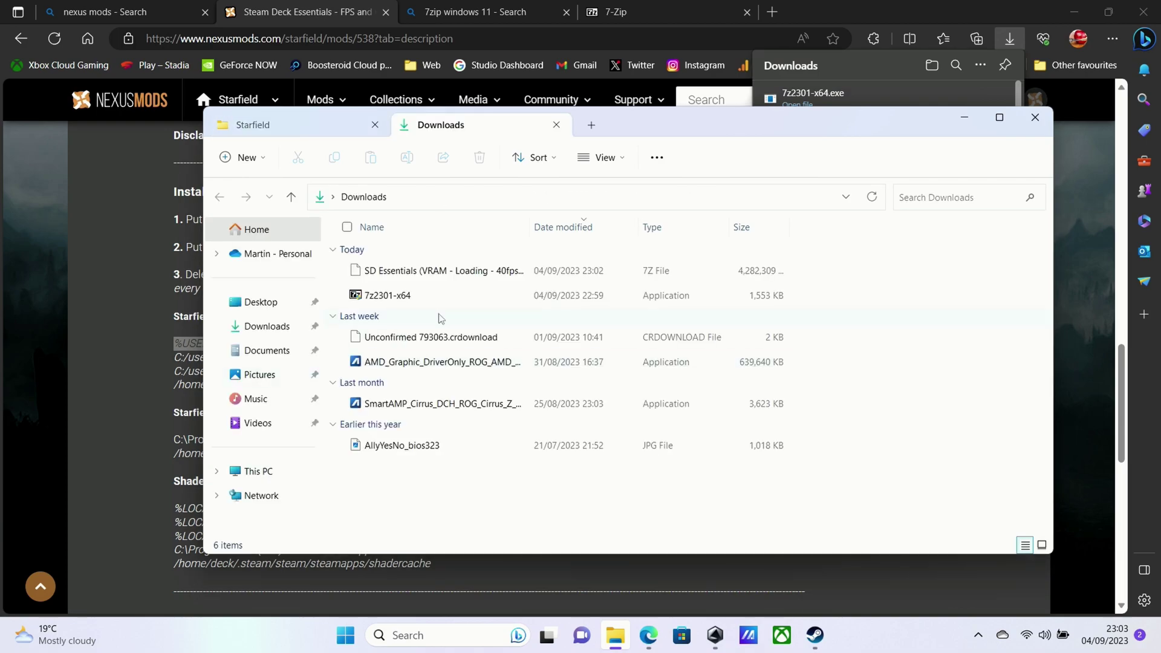
pyautogui.click(433, 277)
pyautogui.rightClick(433, 282)
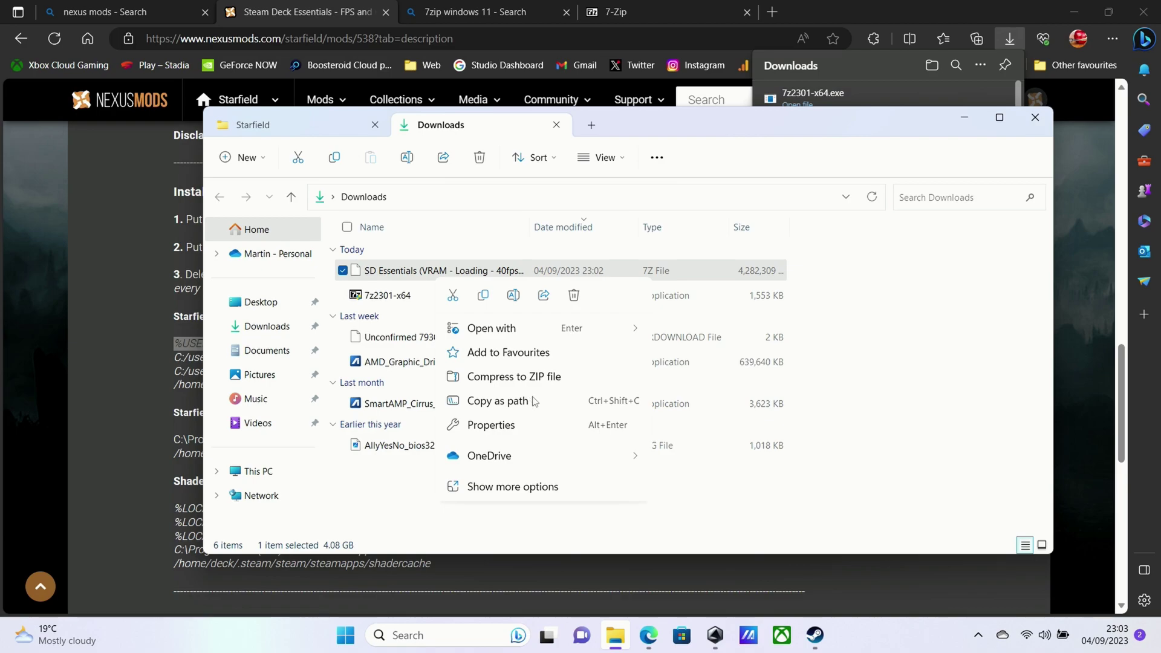
pyautogui.click(541, 487)
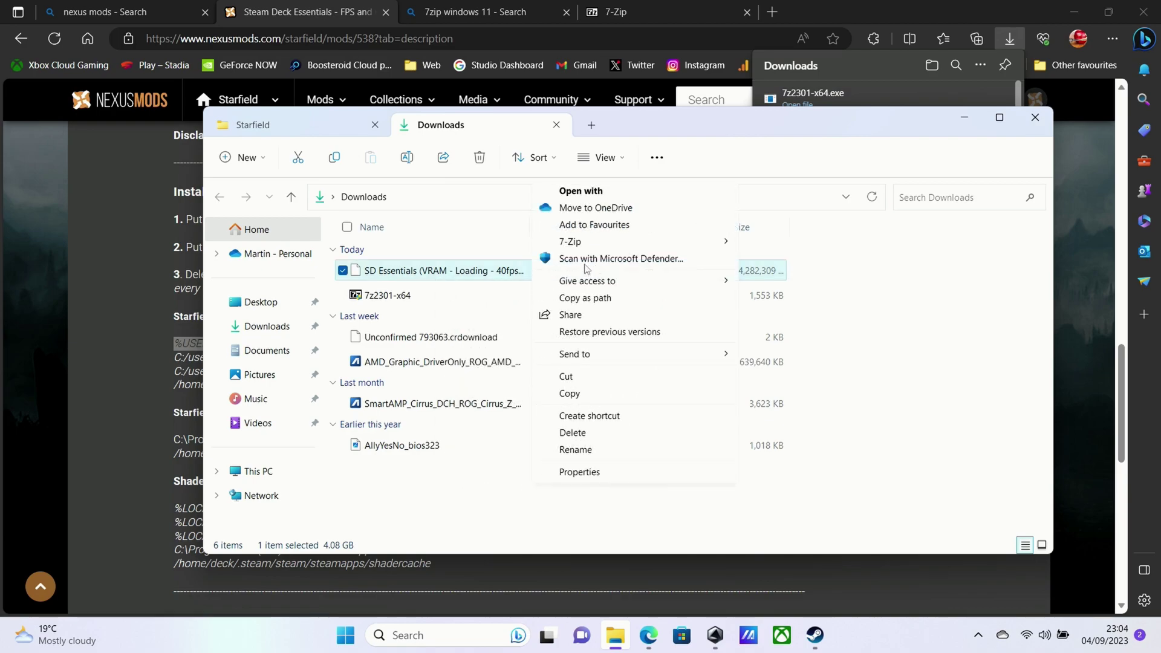
pyautogui.moveTo(570, 241)
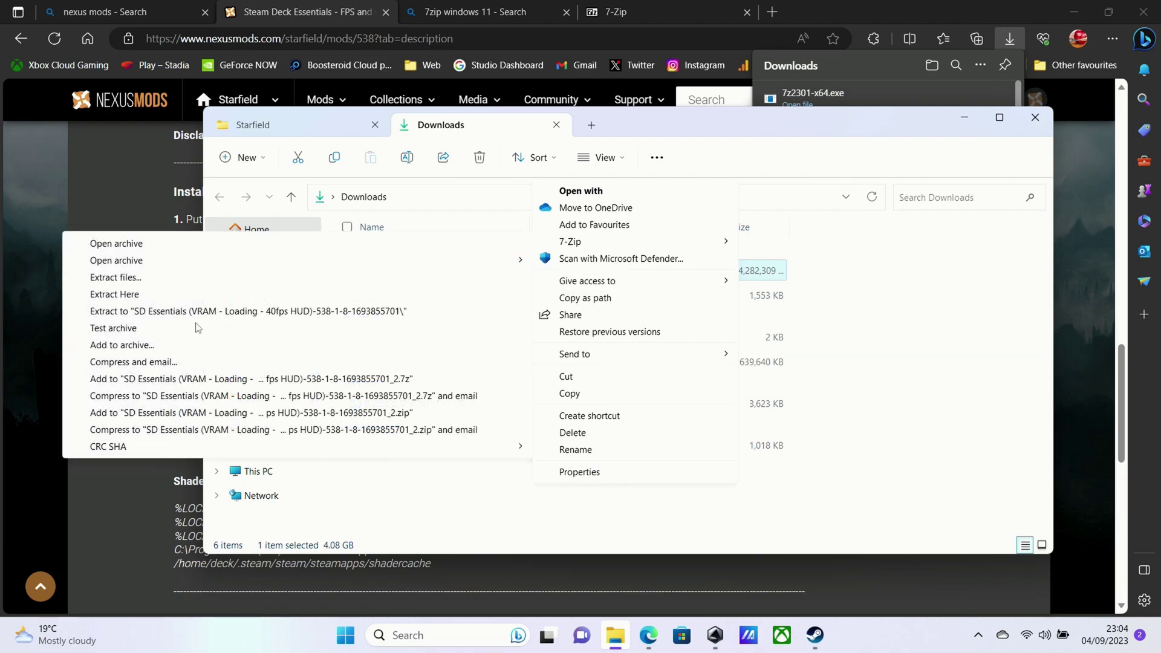
pyautogui.click(137, 247)
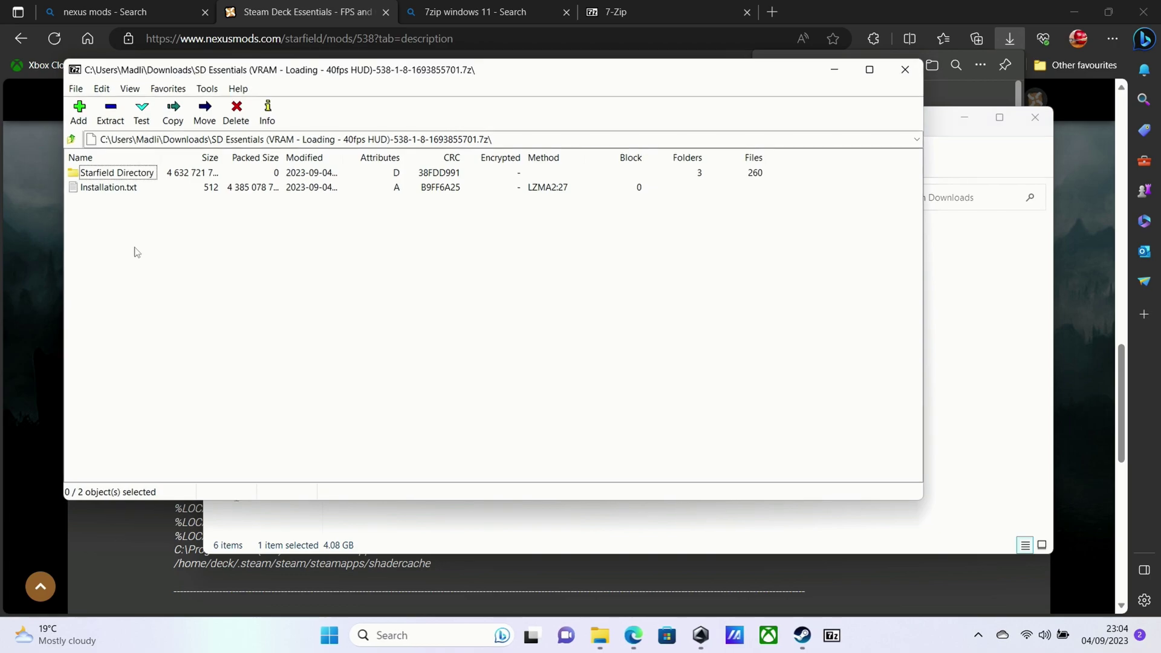
# Read Installation.txt, then browse the archive's Starfield Directory and its Data folder.
pyautogui.doubleClick(120, 189)
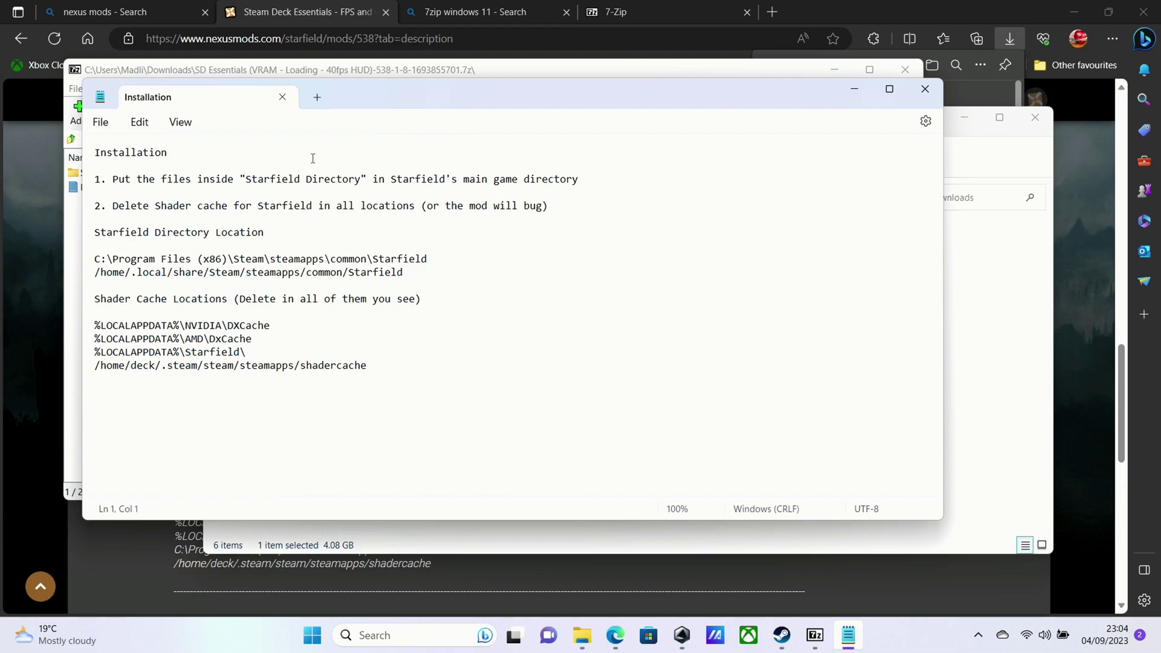
pyautogui.moveTo(382, 81); pyautogui.dragTo(389, 169)
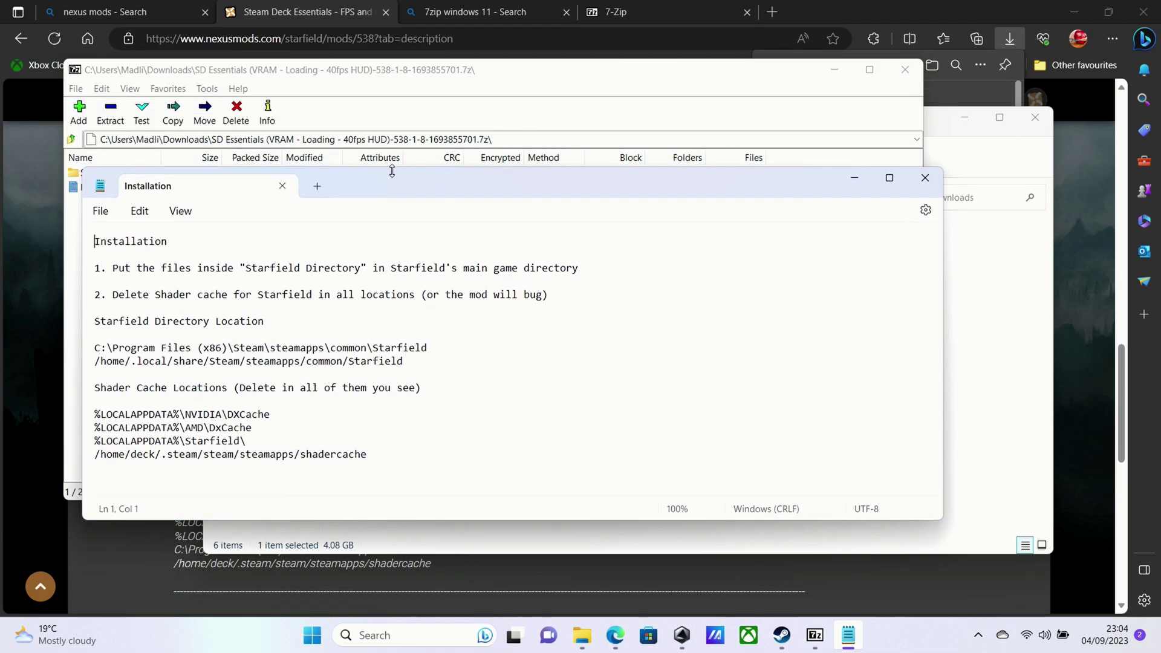
pyautogui.click(364, 130)
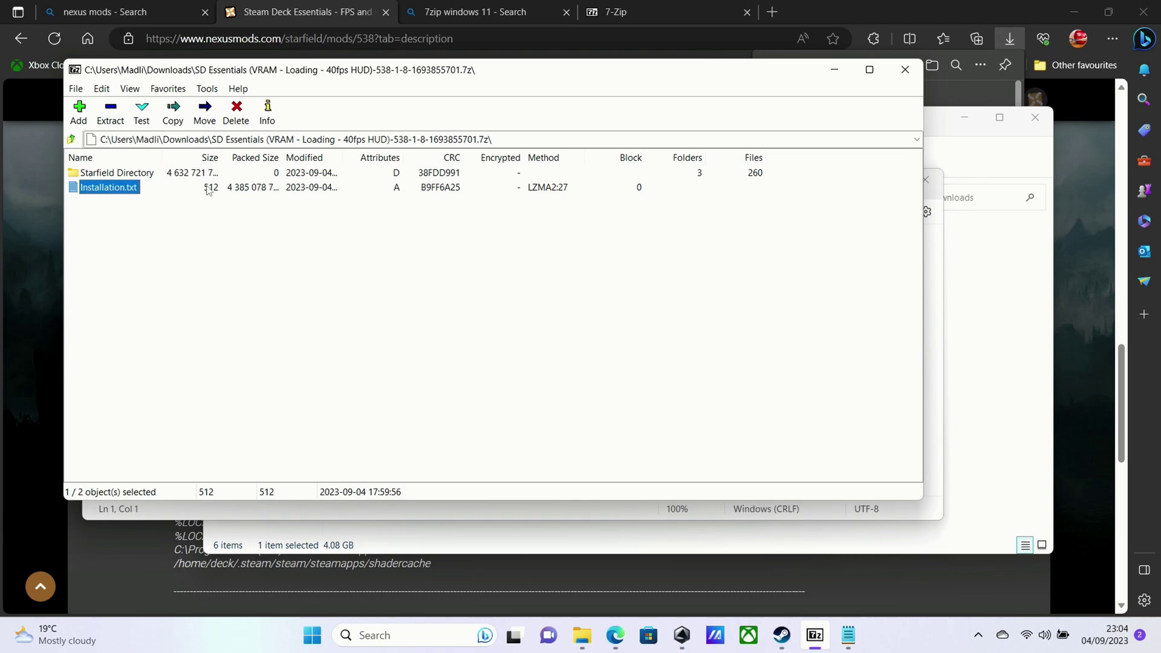
pyautogui.doubleClick(136, 172)
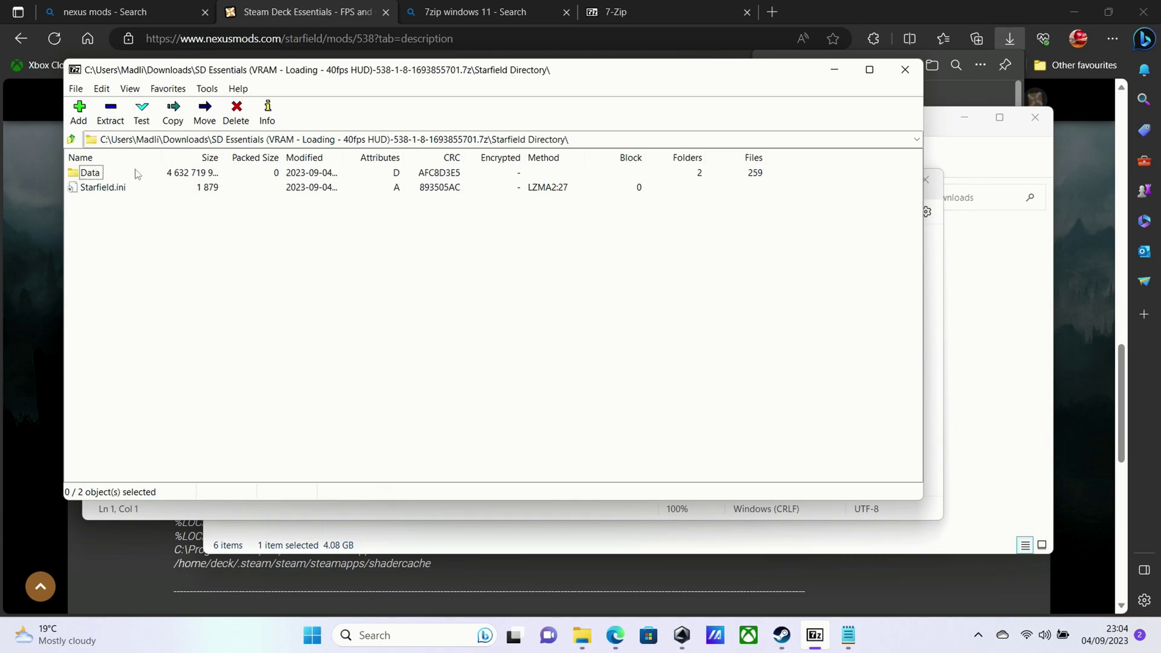
pyautogui.doubleClick(90, 173)
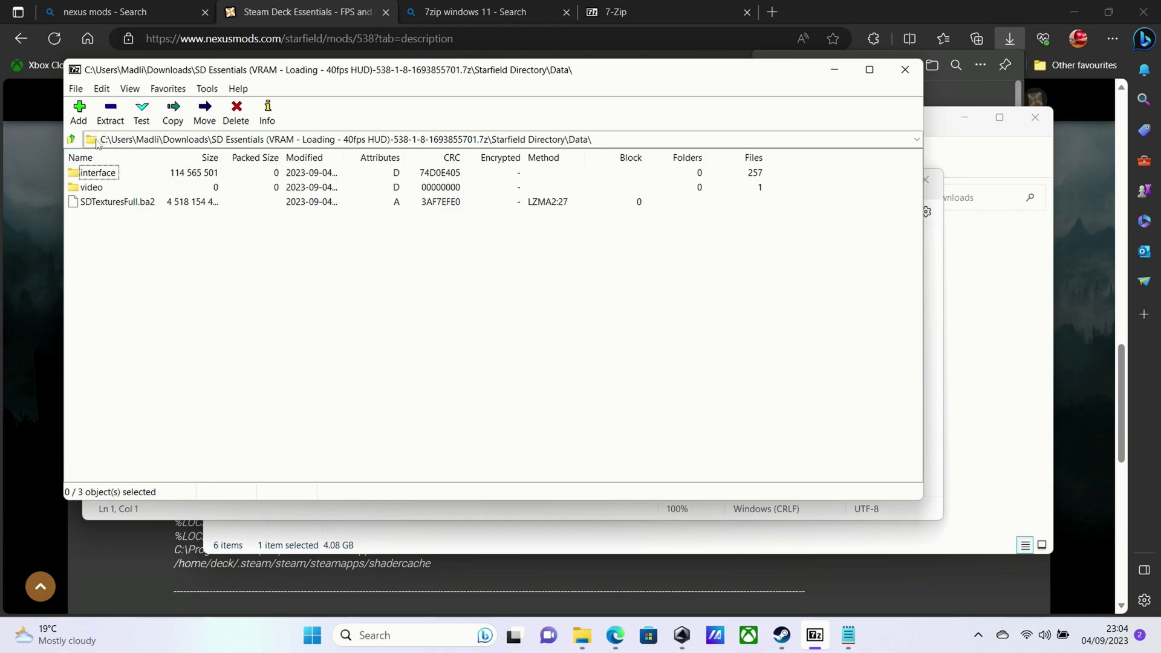
pyautogui.click(73, 140)
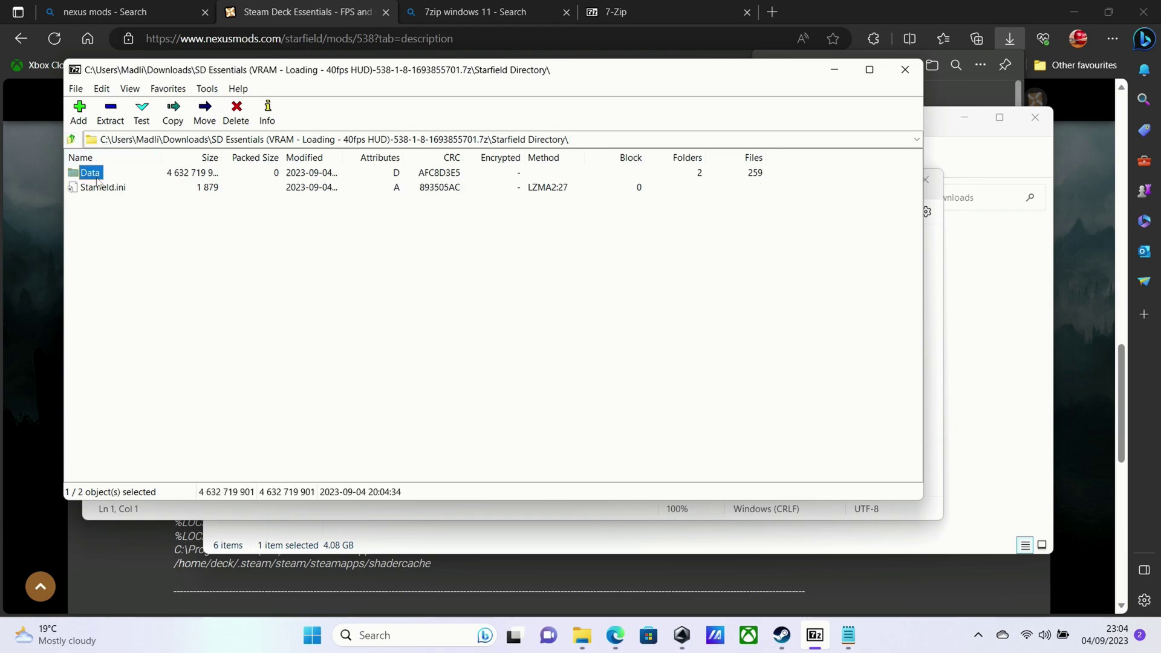
pyautogui.click(108, 208)
# Drag Data and Starfield.ini into Starfield's game folder, replacing the existing files.
pyautogui.moveTo(101, 201)
pyautogui.mouseDown()
pyautogui.moveTo(95, 176)
pyautogui.moveTo(1116, 322)
pyautogui.moveTo(1019, 364)
pyautogui.mouseUp()
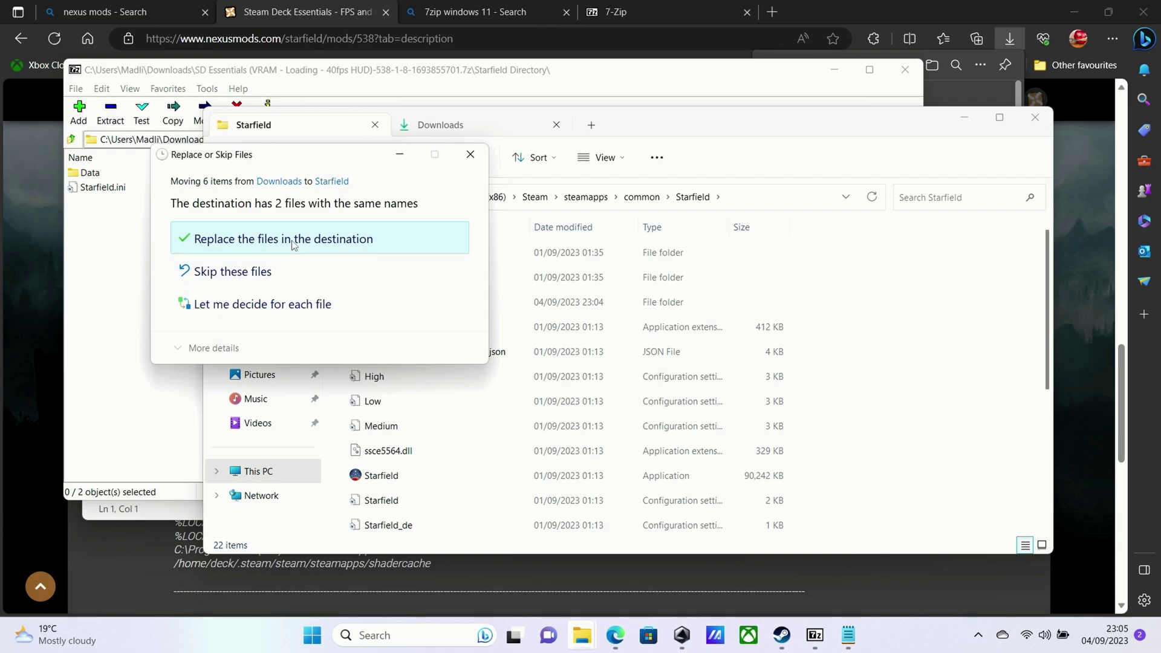
pyautogui.click(293, 241)
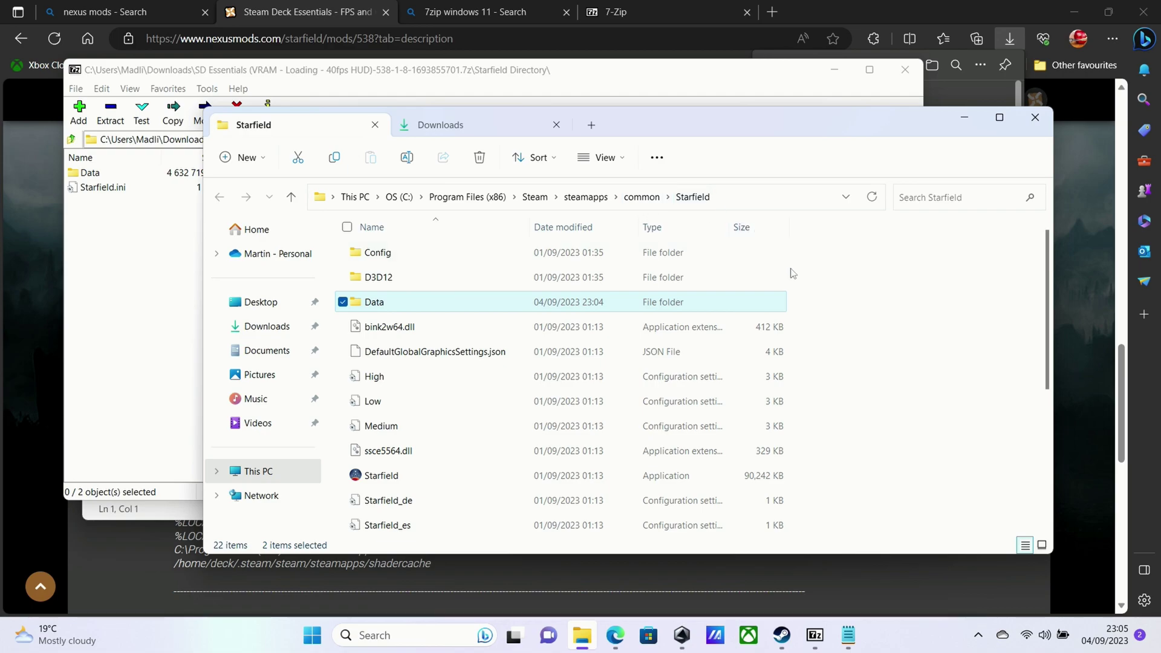
pyautogui.scroll(-4, 793, 277)
pyautogui.scroll(4, 793, 277)
pyautogui.click(166, 290)
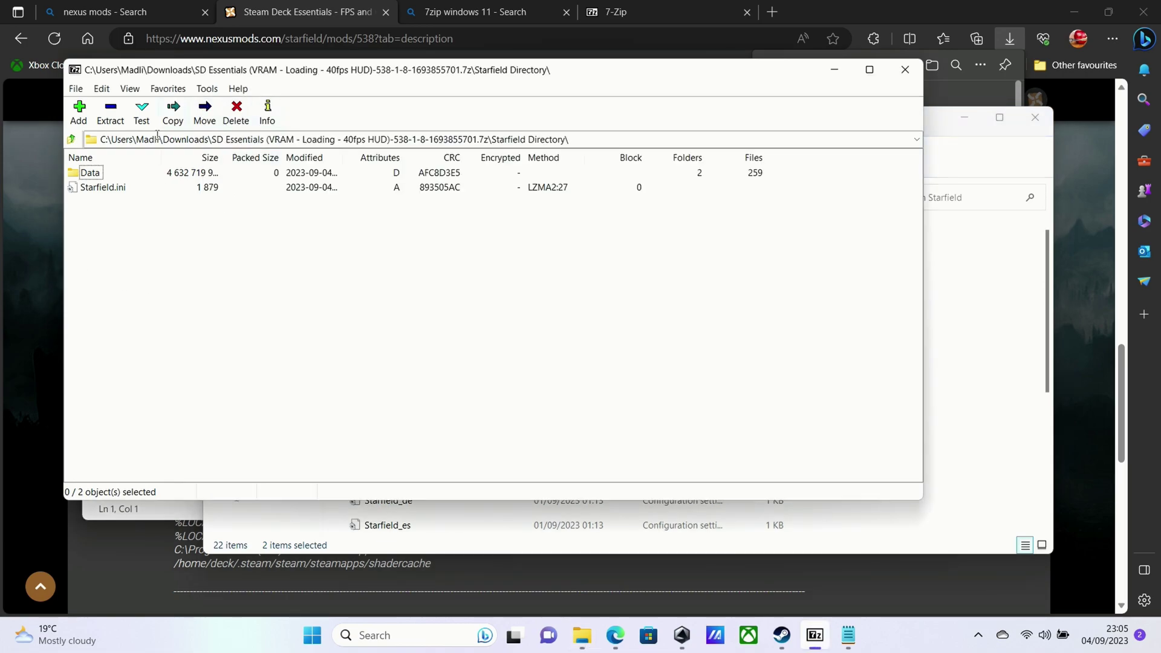
# Reopen Installation.txt and copy the shader cache path line.
pyautogui.click(71, 139)
pyautogui.doubleClick(84, 187)
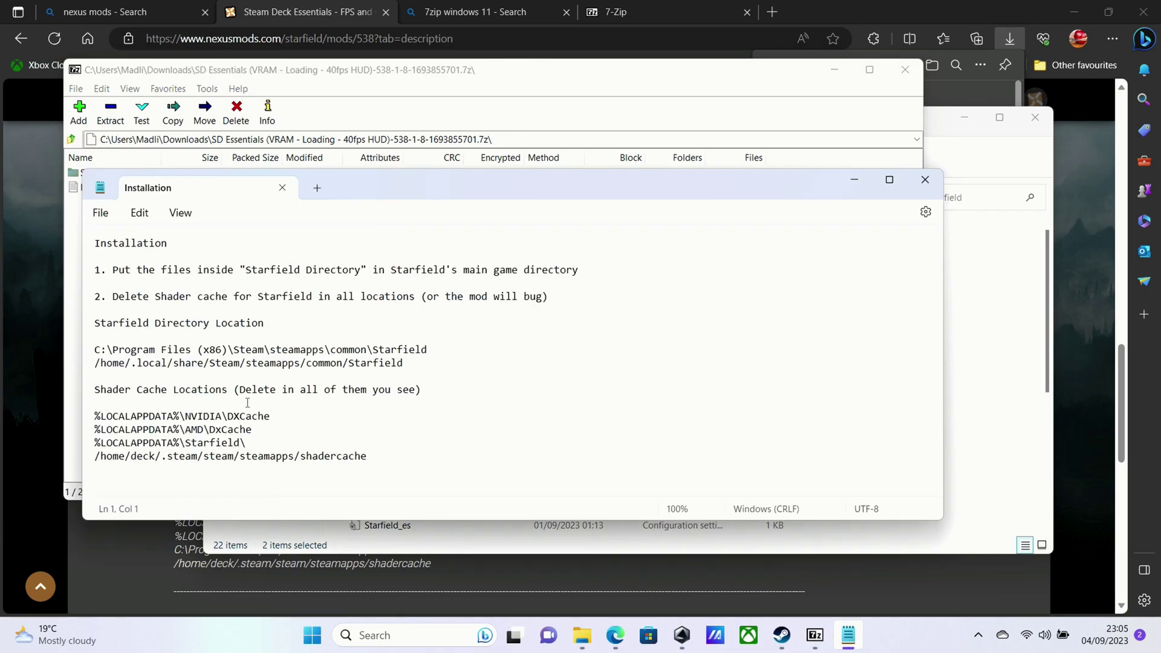
pyautogui.tripleClick(157, 429)
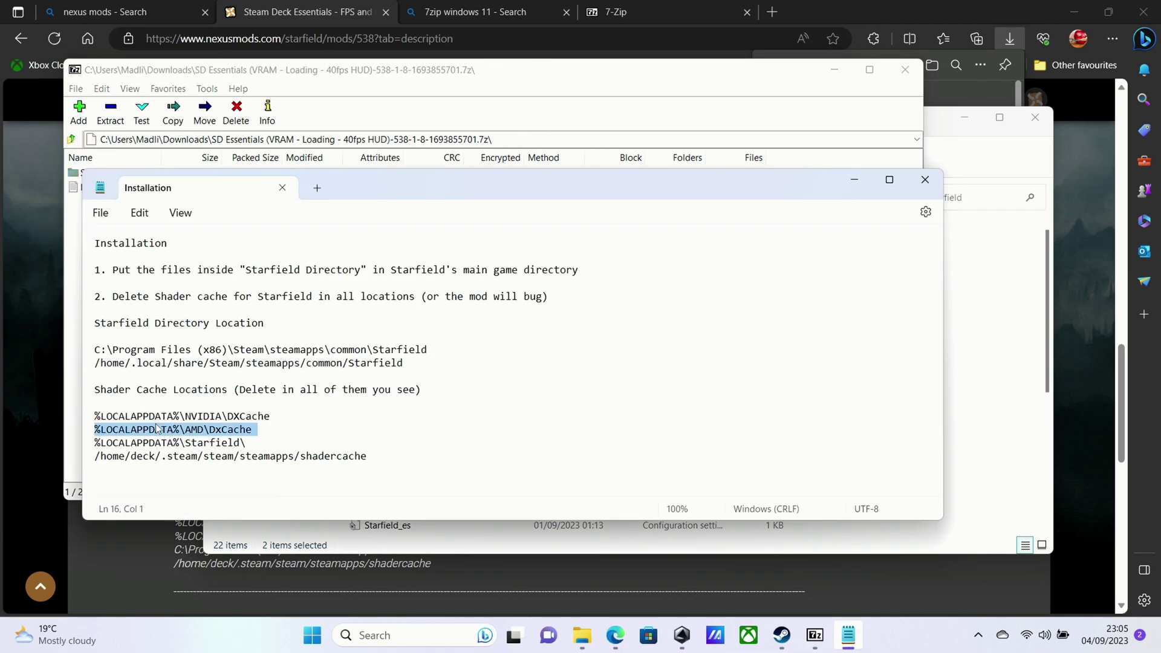
pyautogui.tripleClick(156, 417)
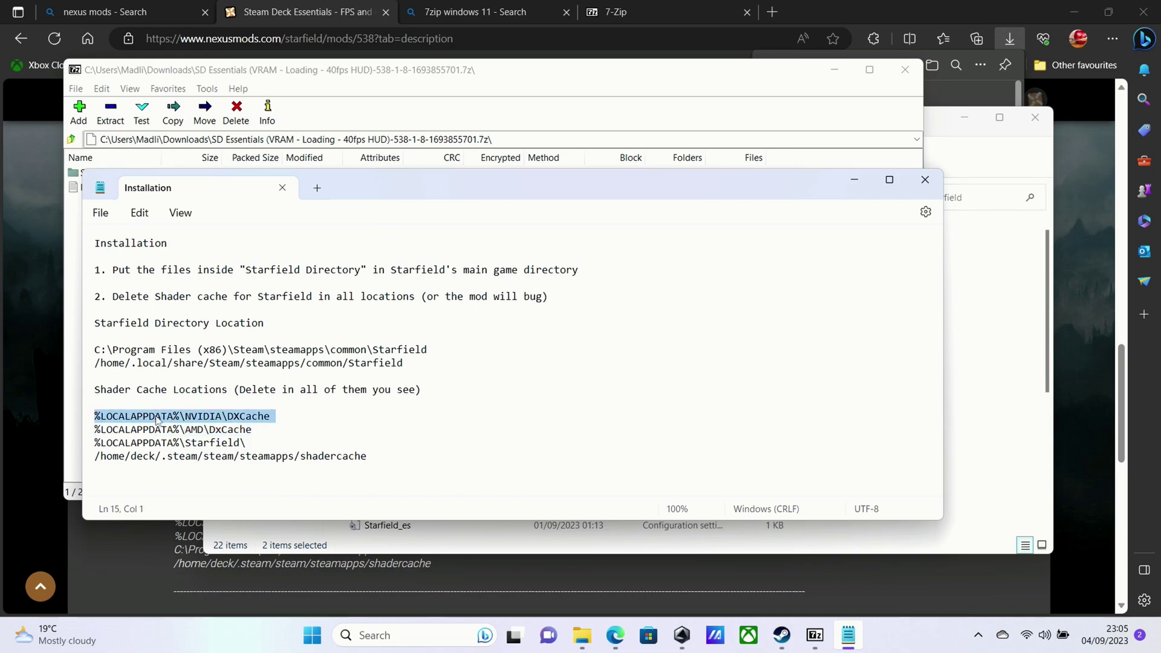
pyautogui.rightClick(157, 418)
pyautogui.click(200, 179)
# Paste the path into Explorer's address bar, reach AMD DxCache, and delete all cache files.
pyautogui.hotkey('alt', 'Tab')
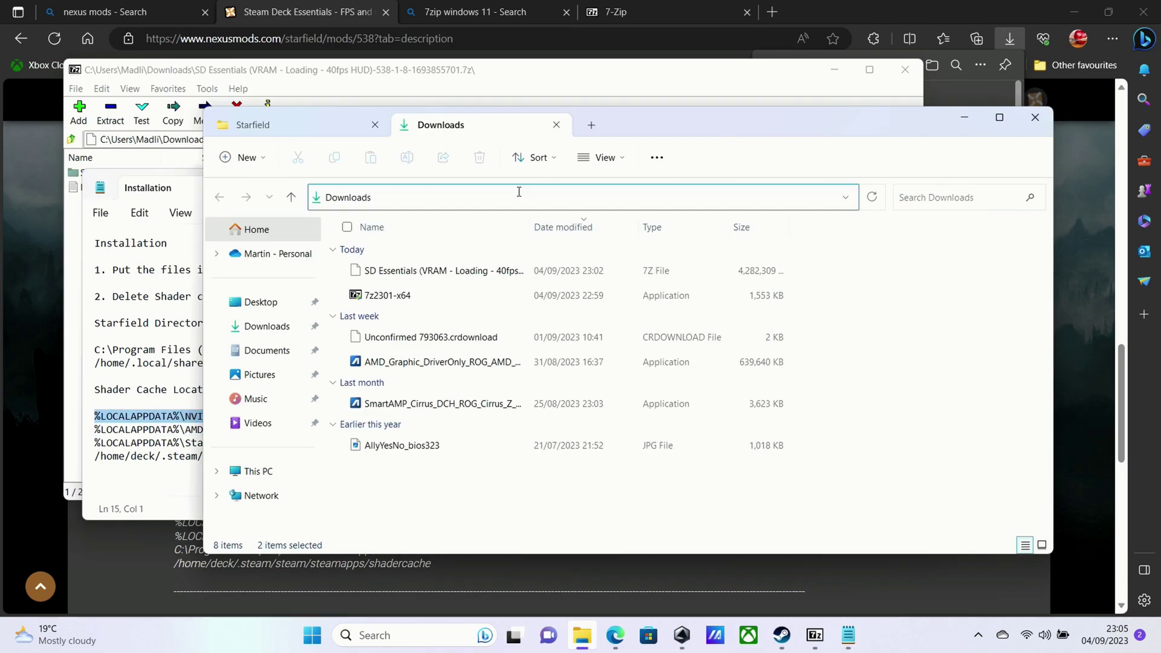
pyautogui.click(519, 192)
pyautogui.rightClick(519, 194)
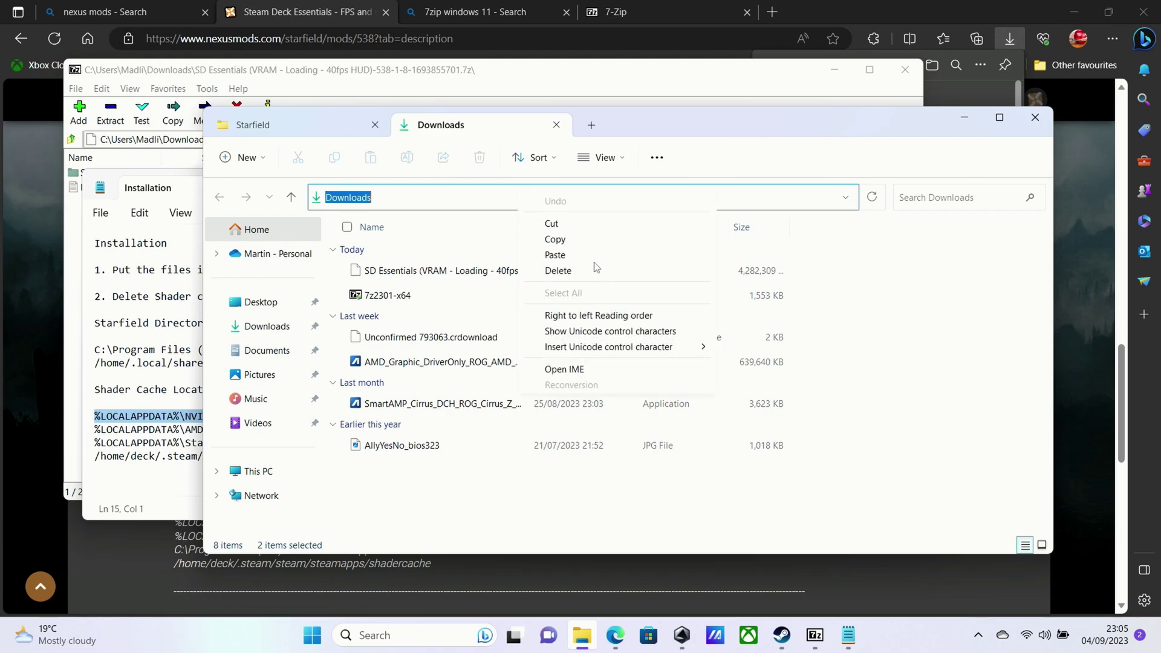
pyautogui.click(591, 259)
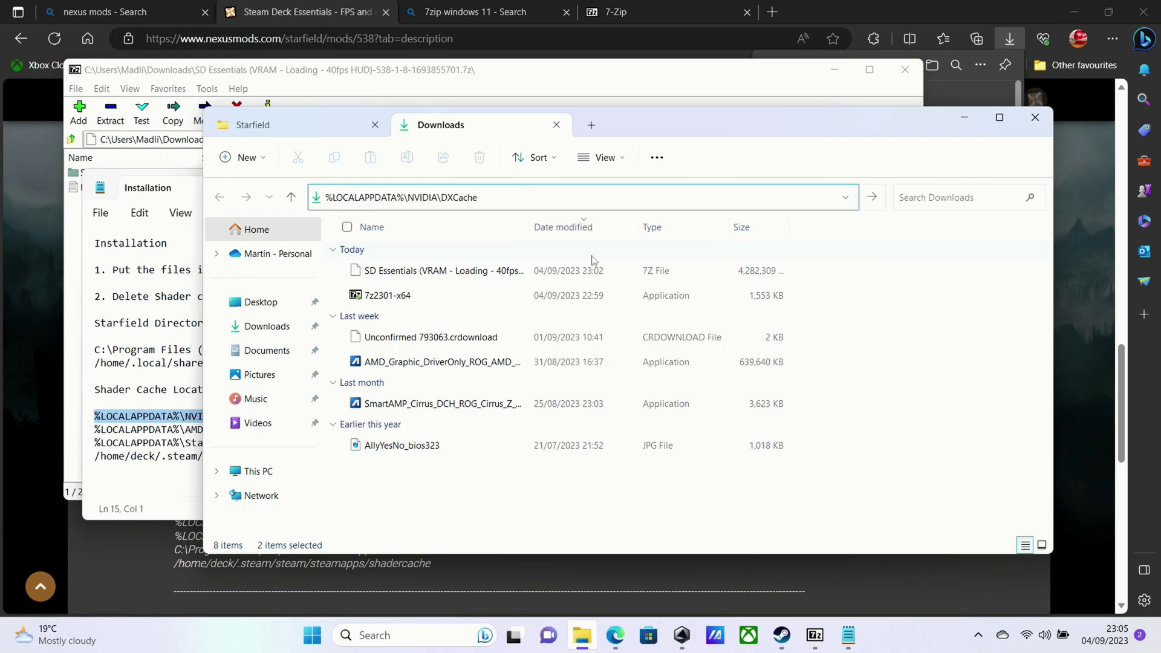
pyautogui.press('Return')
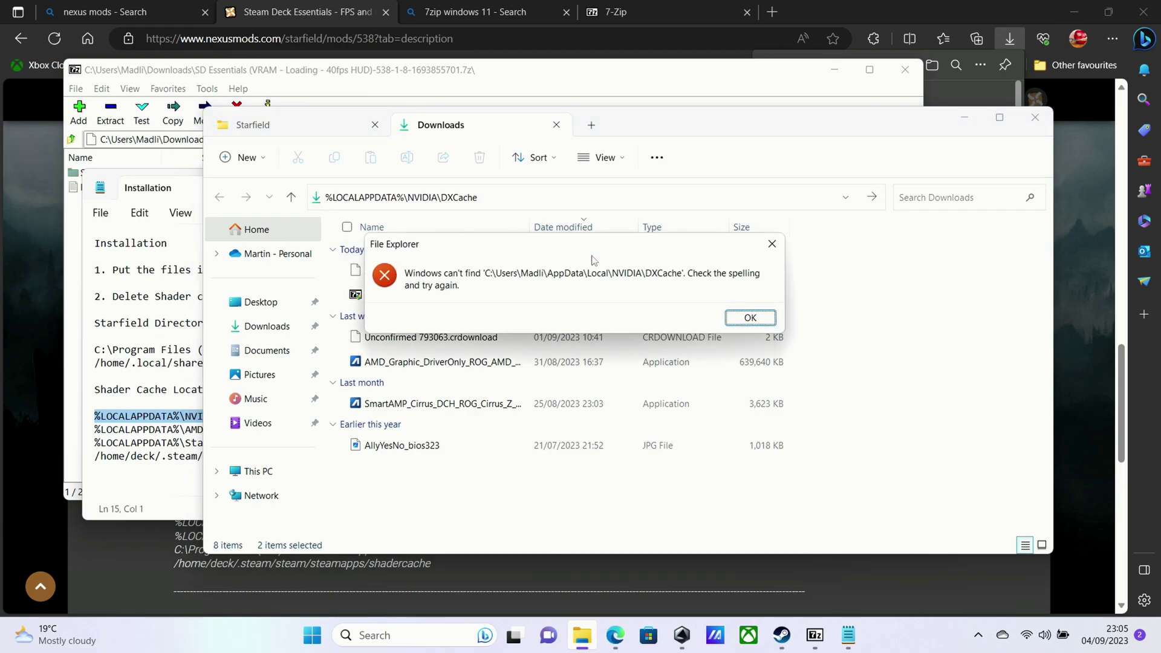
pyautogui.press('Return')
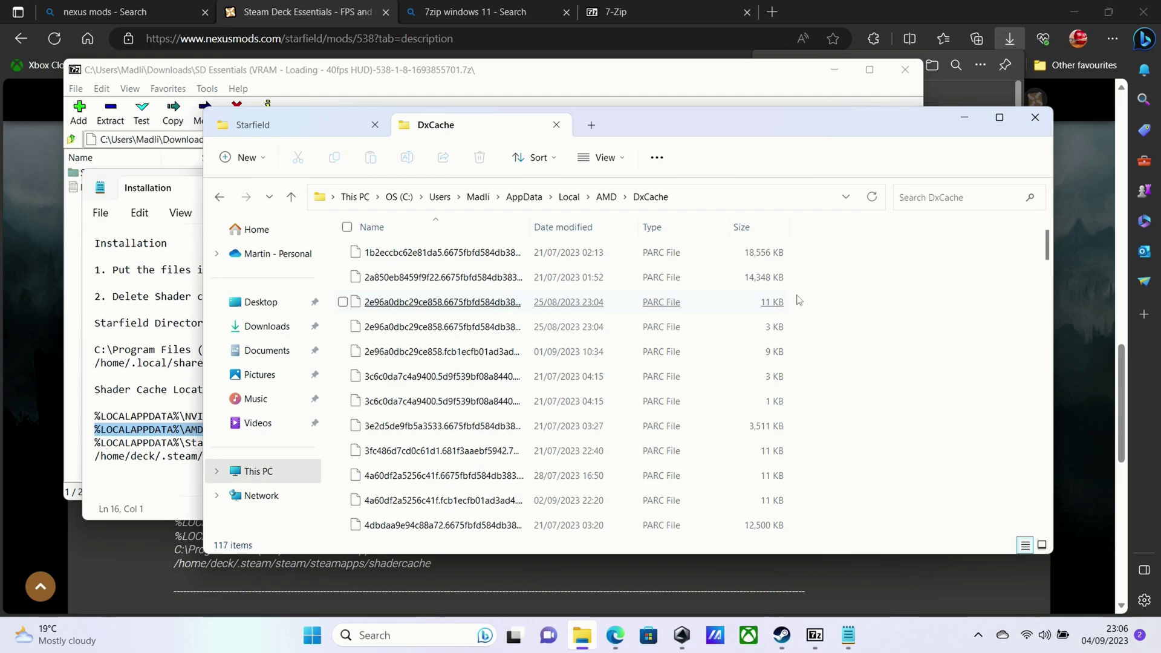
pyautogui.hotkey('ctrl', 'a')
pyautogui.press('Delete')
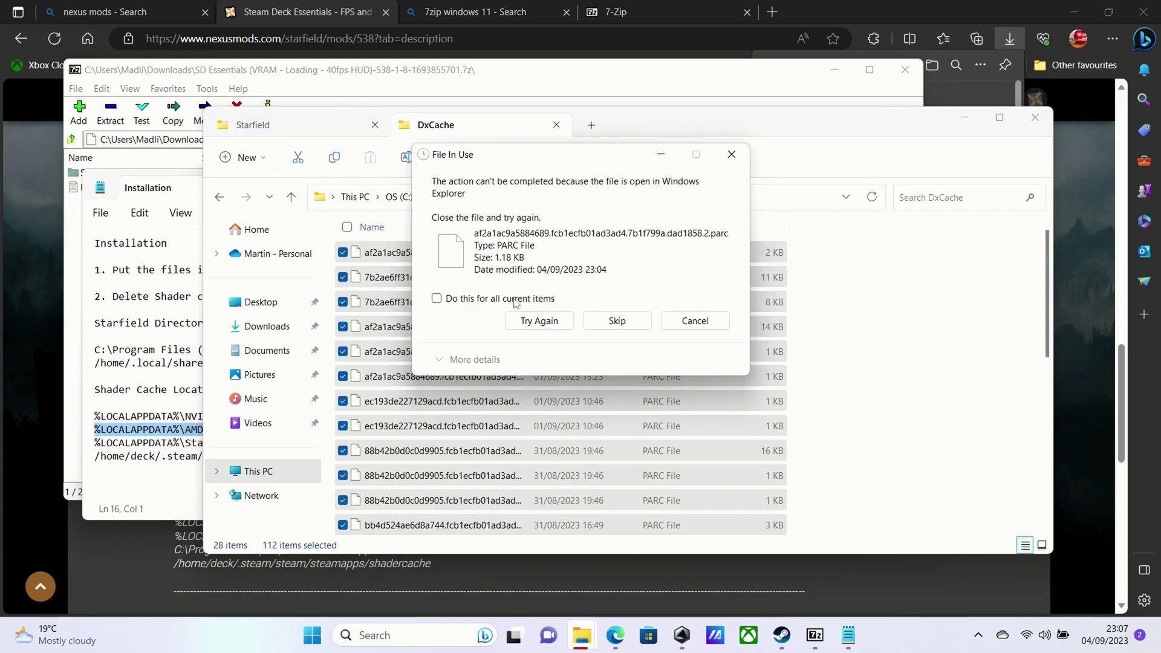
# Delete Pipeline.cache from %LOCALAPPDATA%\Starfield, then return to the Local folder.
pyautogui.click(519, 319)
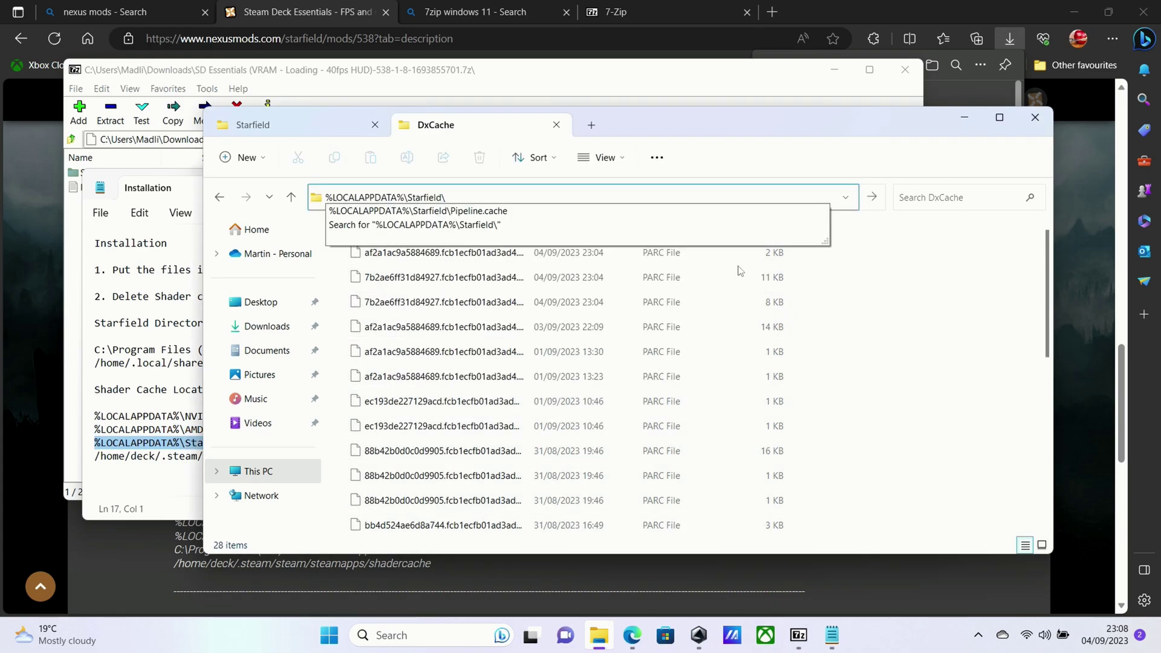
pyautogui.press('Return')
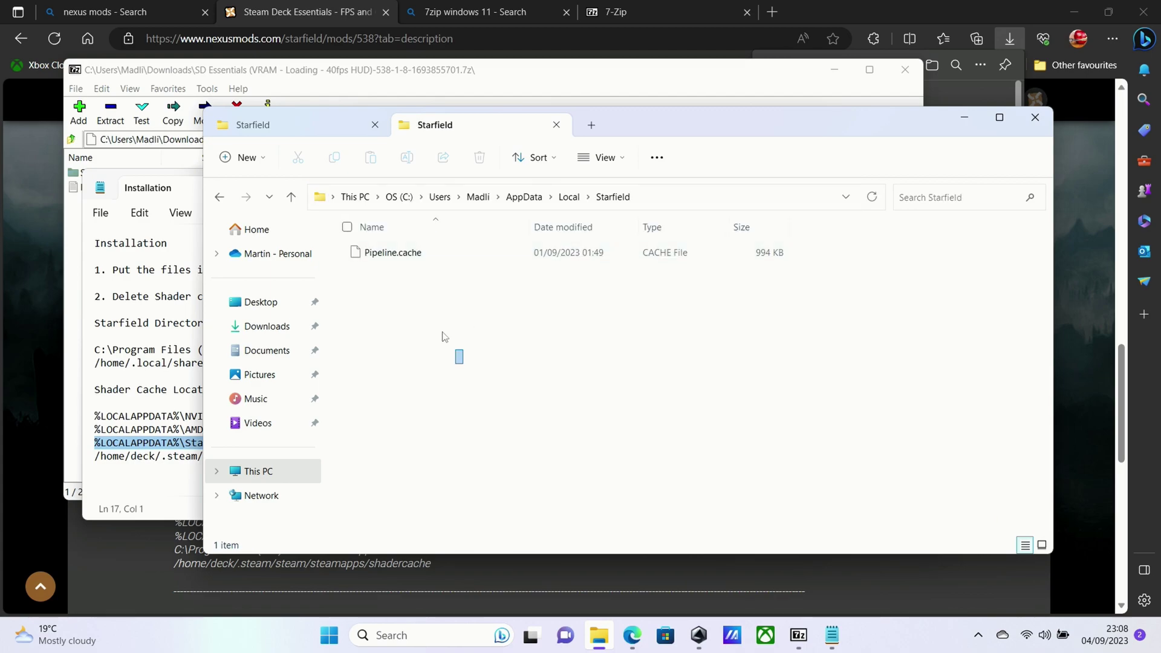
pyautogui.moveTo(465, 365); pyautogui.dragTo(342, 229)
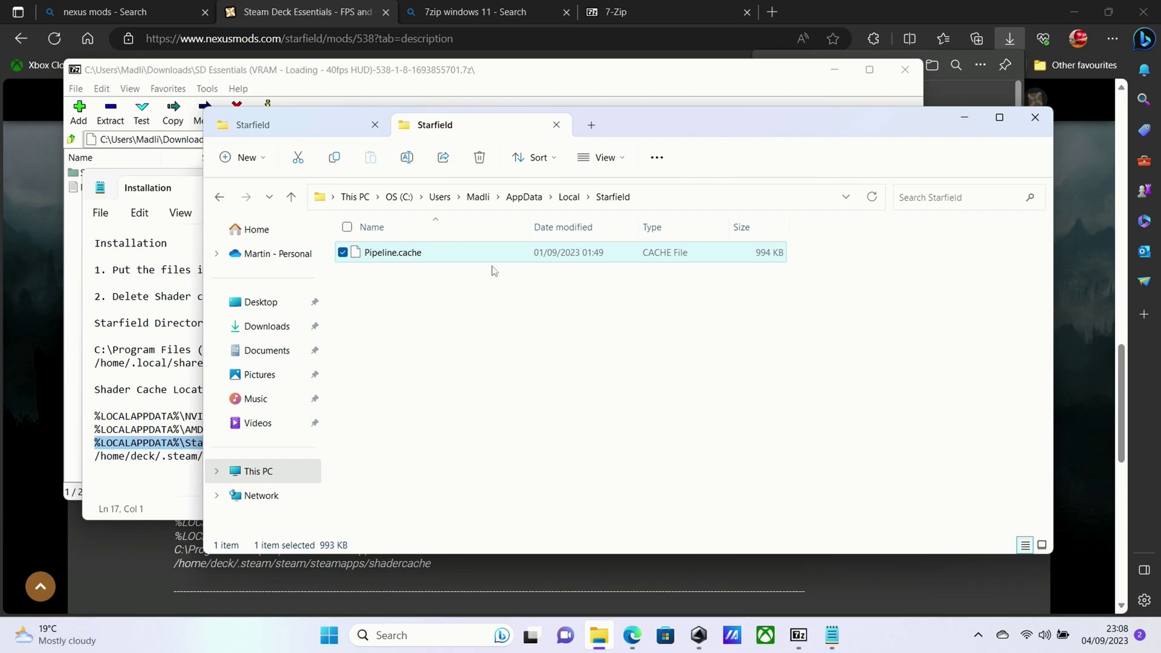
pyautogui.press('Delete')
pyautogui.click(587, 198)
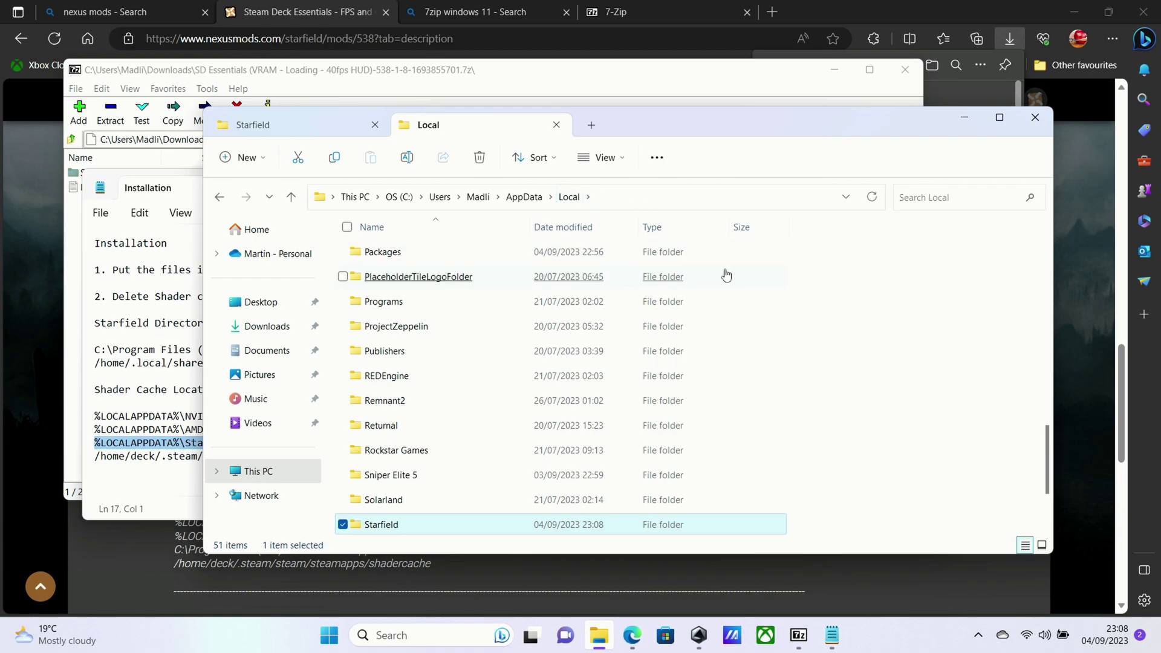
pyautogui.click(125, 282)
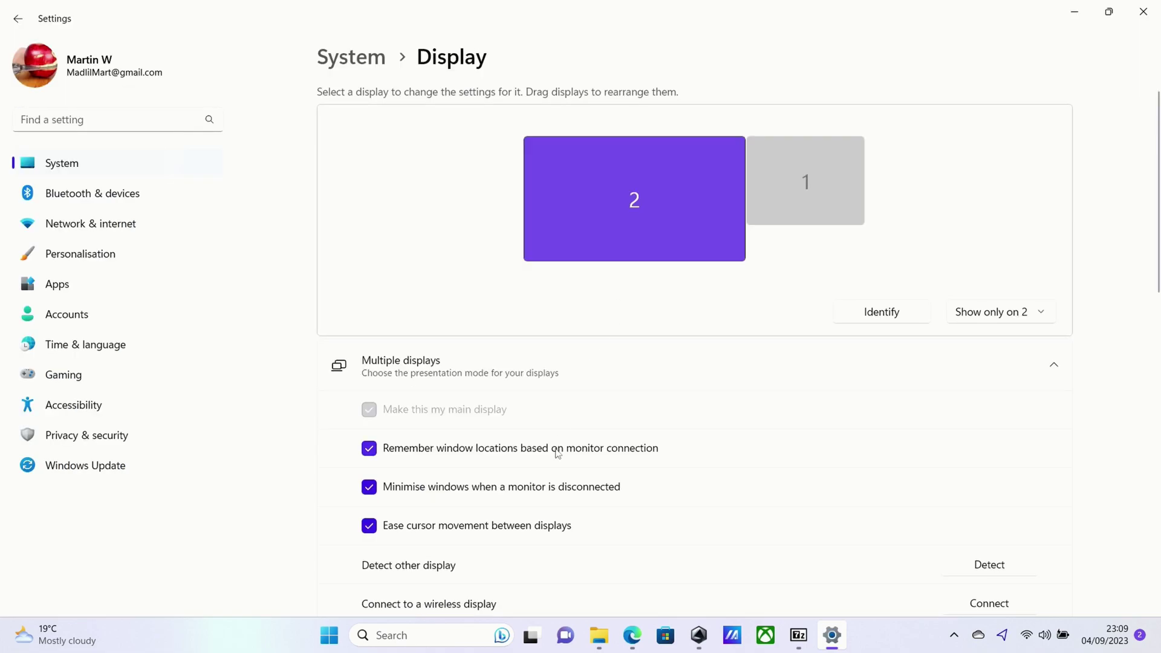
# Choose 1600 × 900 from the Display resolution dropdown in System > Display.
pyautogui.scroll(-2, 558, 454)
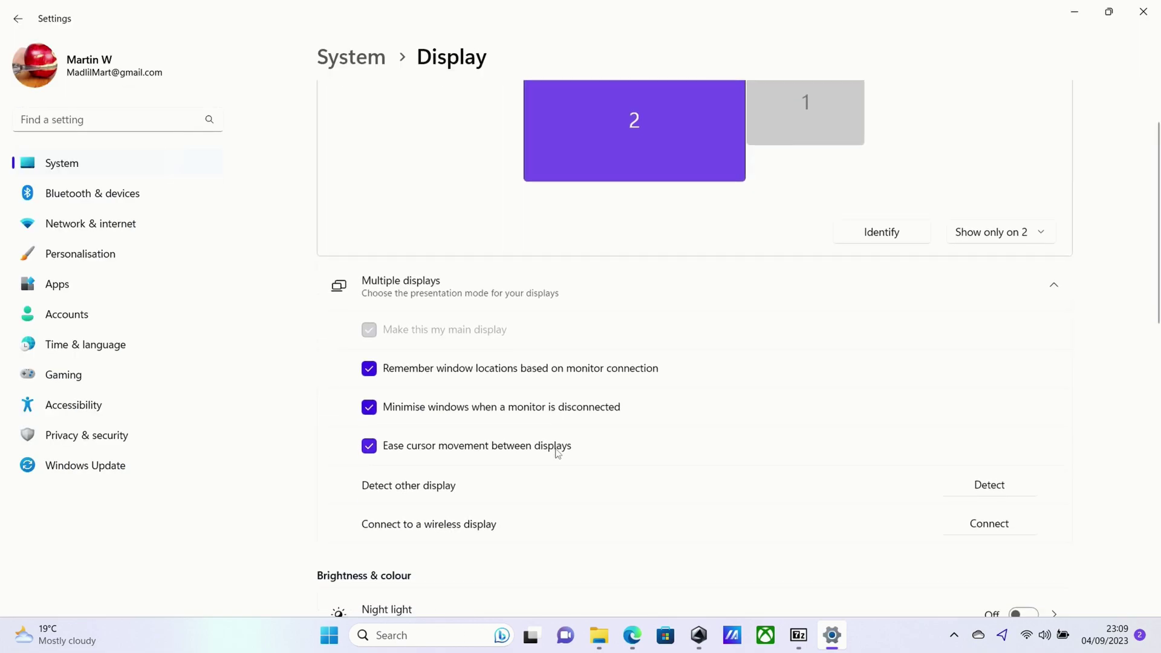
pyautogui.scroll(-5, 558, 453)
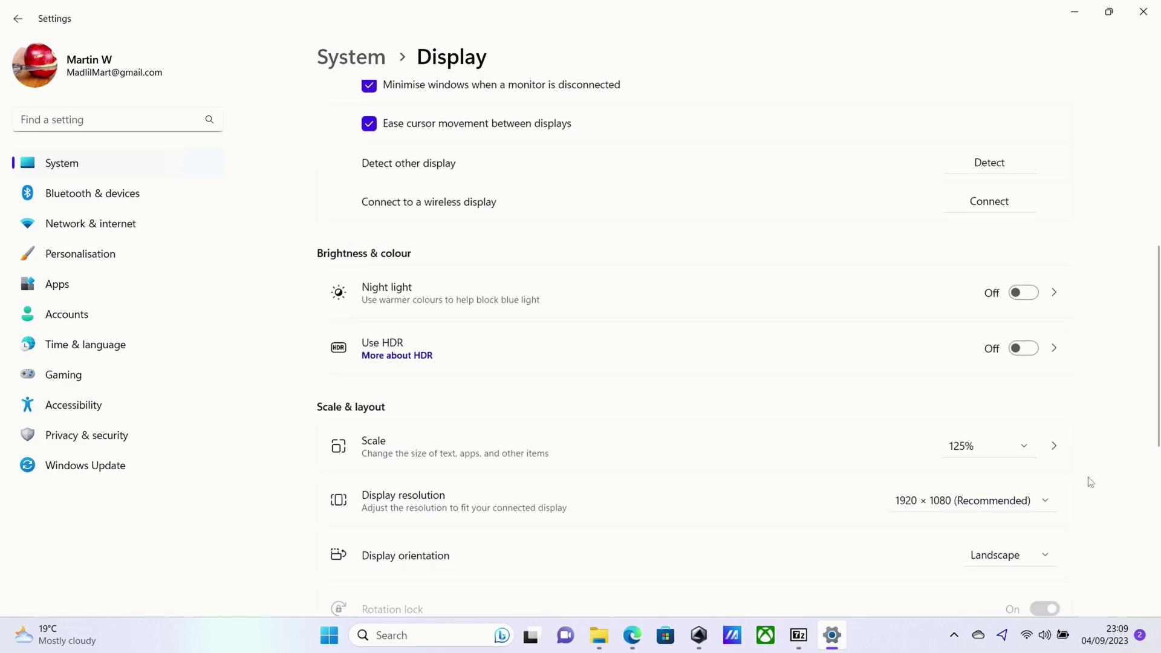
pyautogui.click(1032, 509)
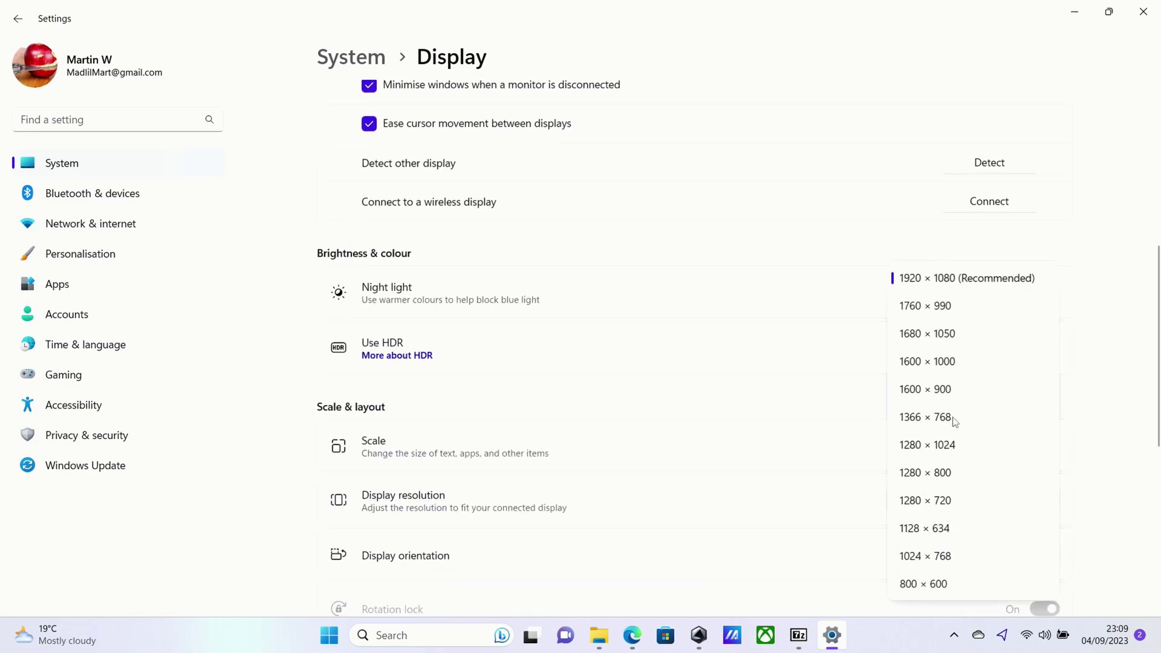
pyautogui.click(950, 393)
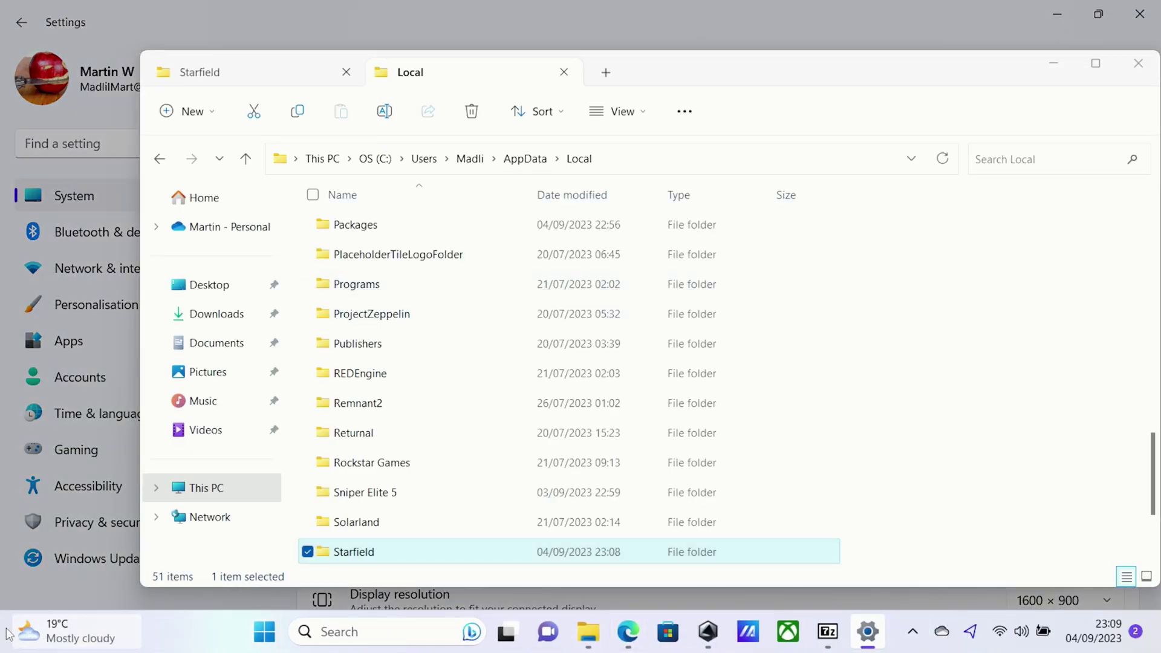
pyautogui.click(34, 595)
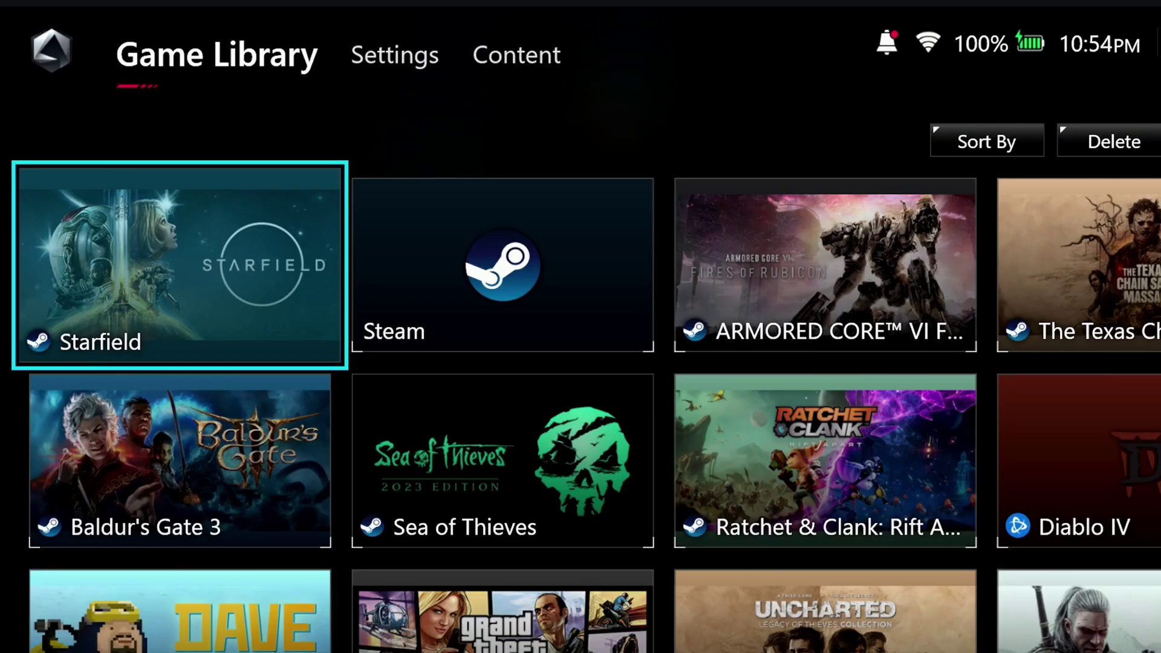
# Start Starfield from its tile in the Armoury Crate SE Game Library.
pyautogui.press('Return')
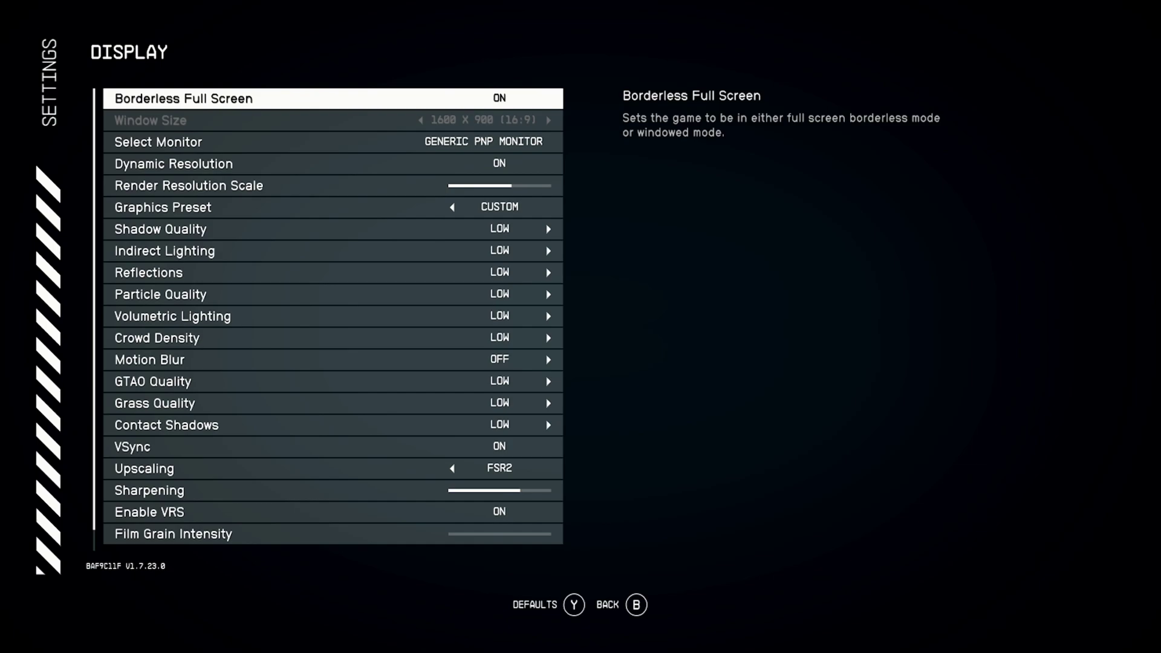
# Set the Graphics Preset to Low and Render Resolution Scale to 100%.
pyautogui.press('Down')
pyautogui.press('Down')
pyautogui.press('Down')
pyautogui.press('Down')
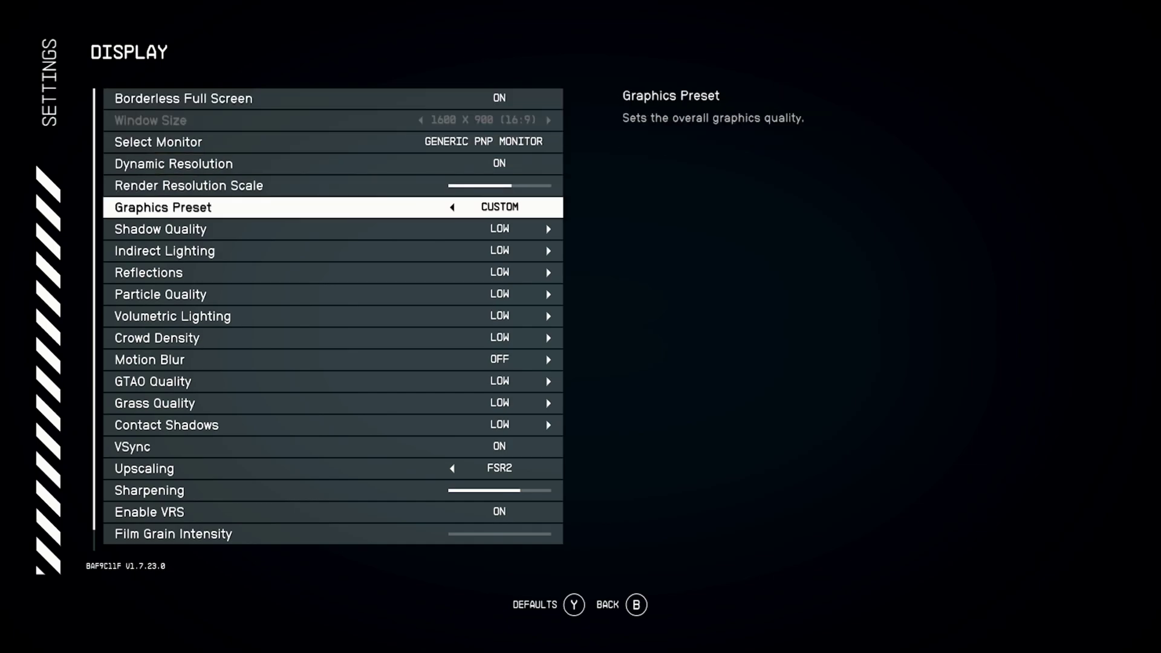
pyautogui.press('Left')
pyautogui.press('Right')
pyautogui.press('Left')
pyautogui.press('Left')
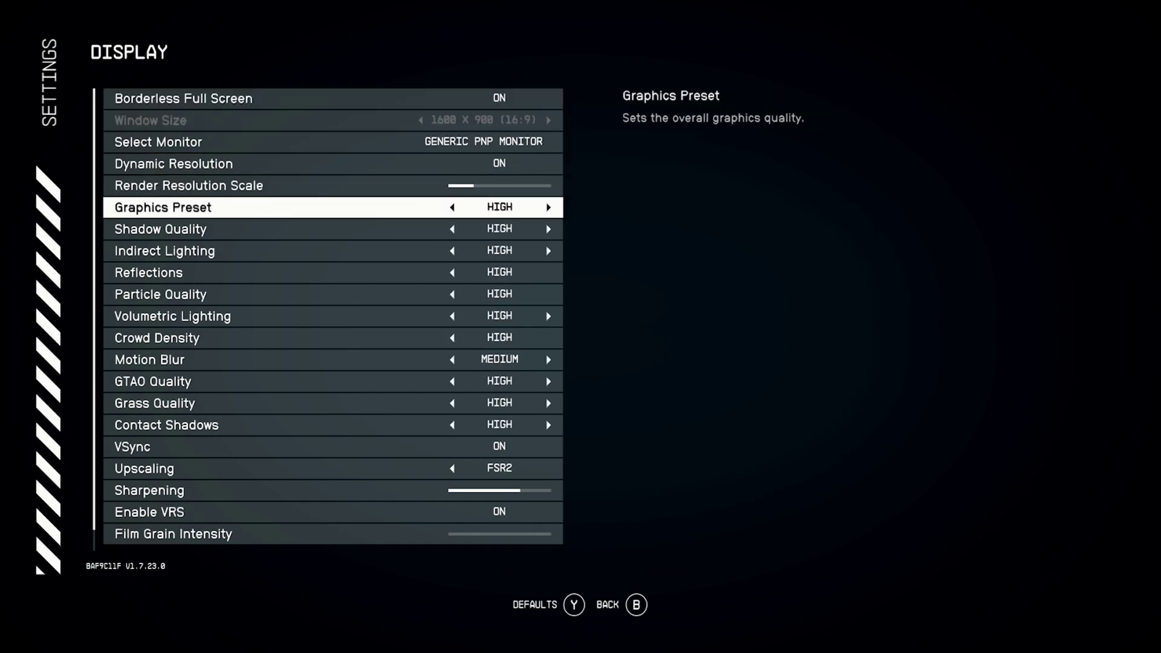
pyautogui.press('Left')
pyautogui.press('Left')
pyautogui.press('Up')
pyautogui.press('Right')
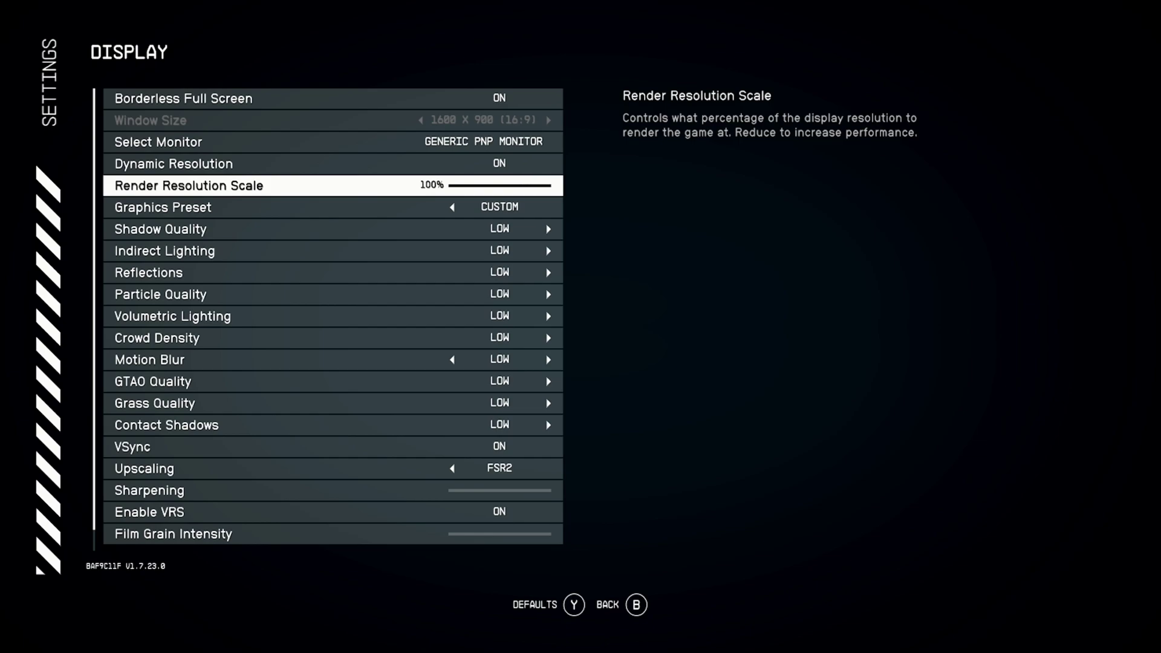
# Turn VSync off and leave the Display settings.
pyautogui.press('Down')
pyautogui.press('Down')
pyautogui.press('Down')
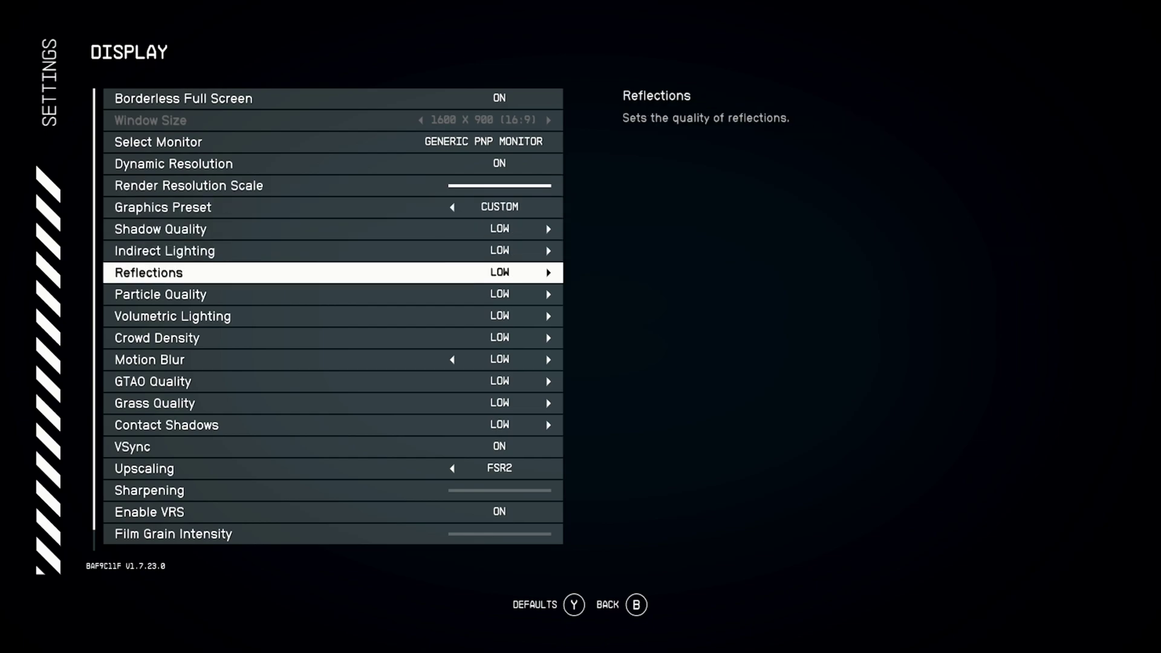
pyautogui.press('Down')
pyautogui.press('Down')
pyautogui.press('Down')
pyautogui.press('Down')
pyautogui.press('Down')
pyautogui.press('Down')
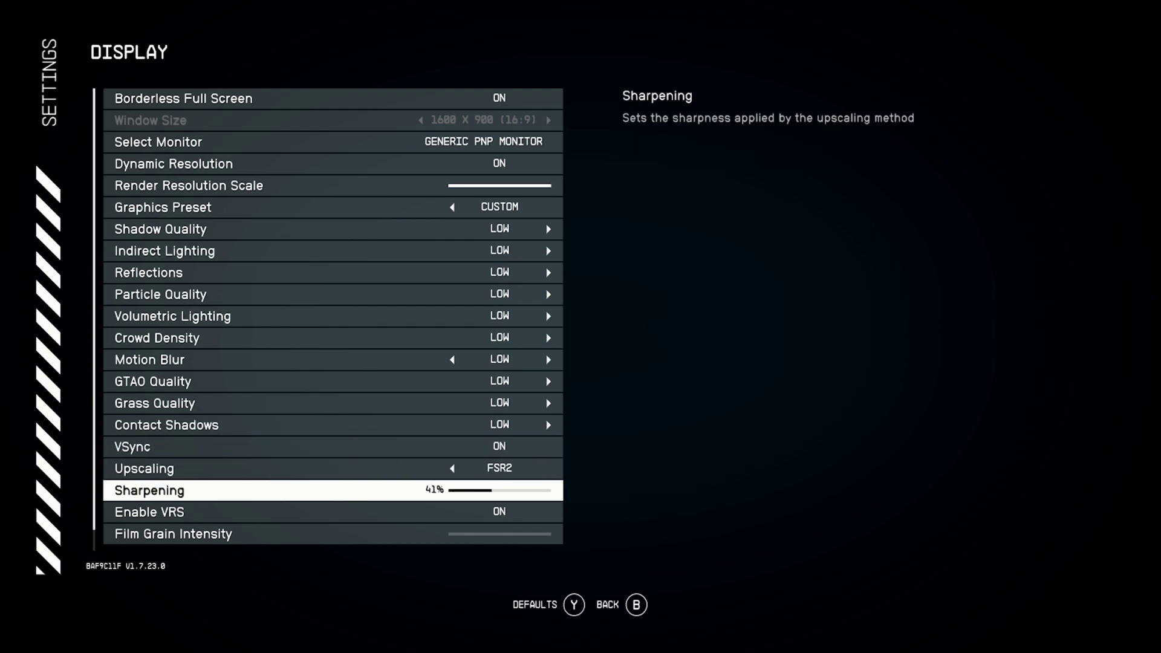
pyautogui.press('Down')
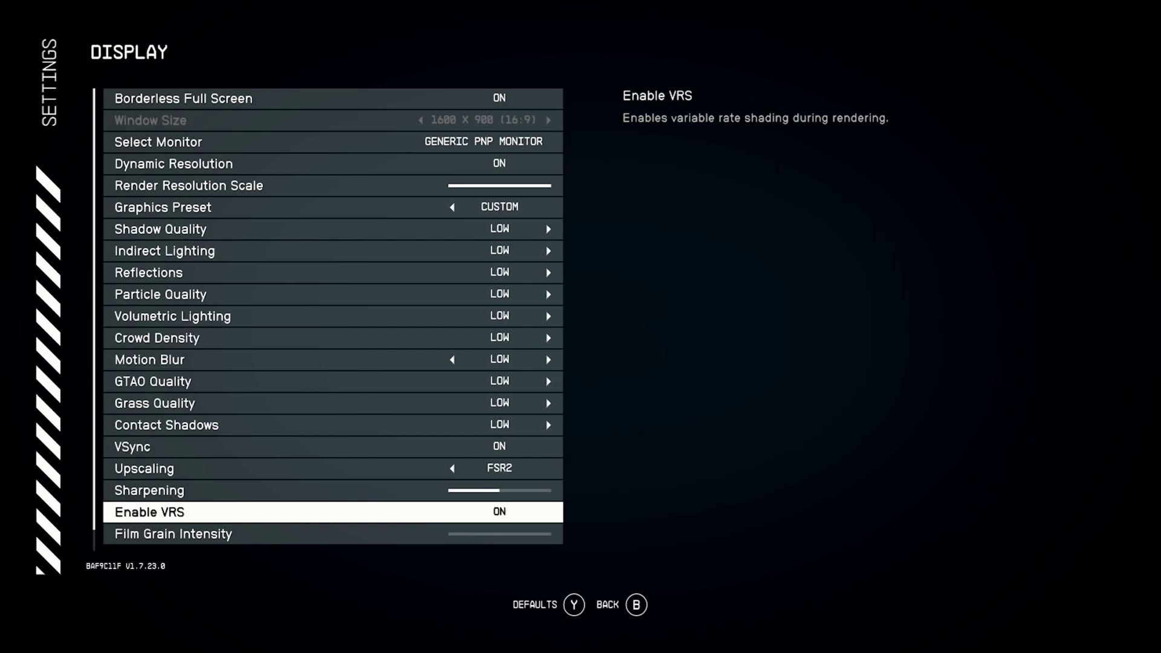
pyautogui.press('Down')
pyautogui.press('Down')
pyautogui.press('Down')
pyautogui.press('Down')
pyautogui.press('Down')
pyautogui.press('Down')
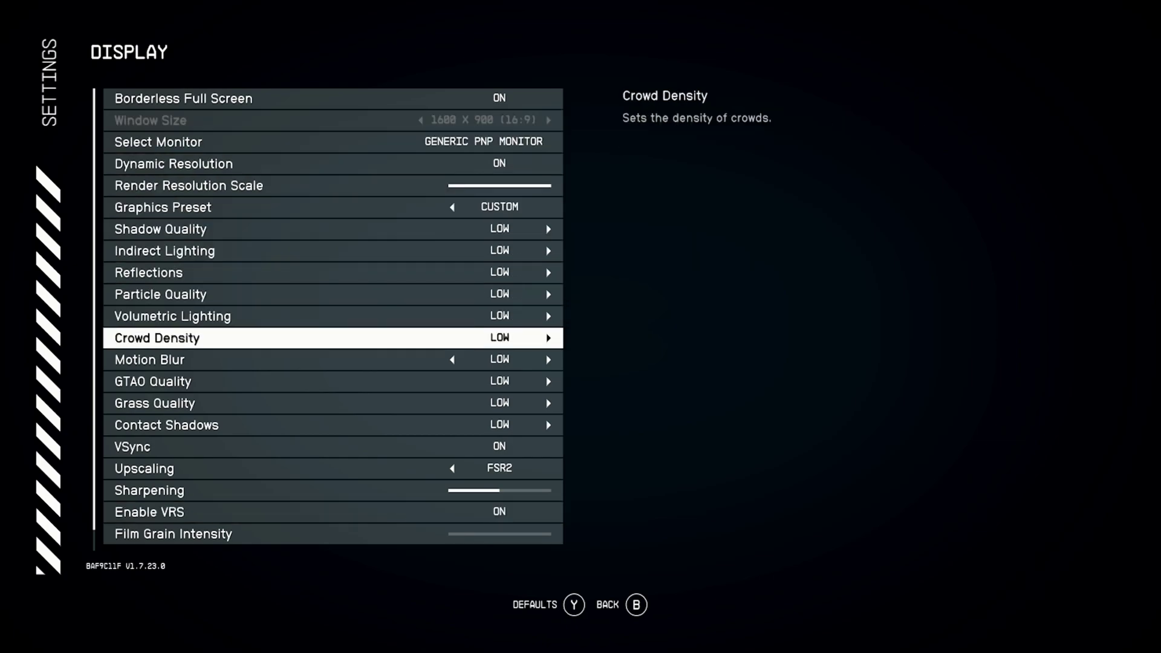
pyautogui.press('Down')
pyautogui.press('Down')
pyautogui.press('Down')
pyautogui.press('Down')
pyautogui.press('Return')
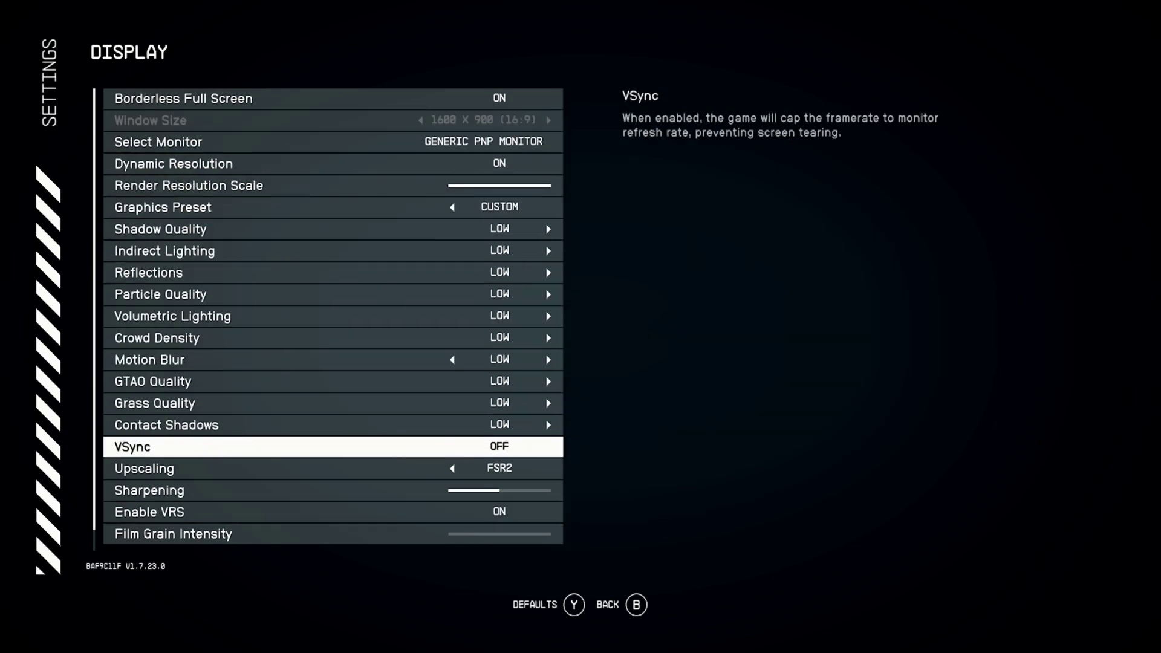
pyautogui.press('Escape')
pyautogui.press('Escape')
pyautogui.press('Escape')
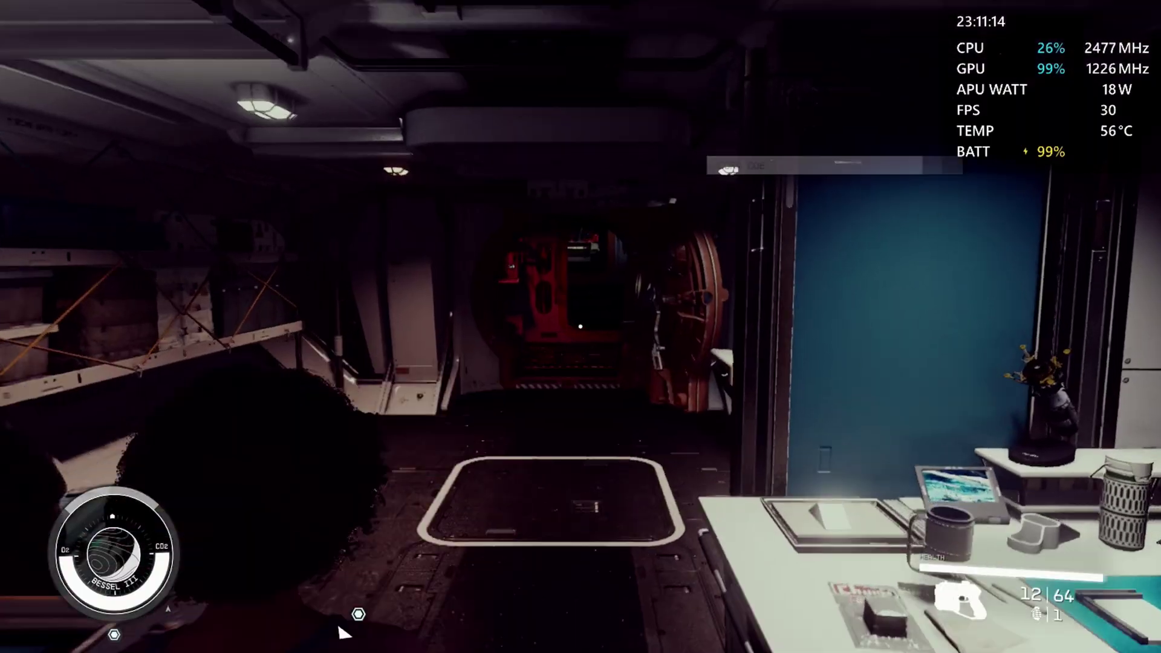
# Walk through the ship and down the ramp onto Bessel III, switching to third-person.
pyautogui.press('w')
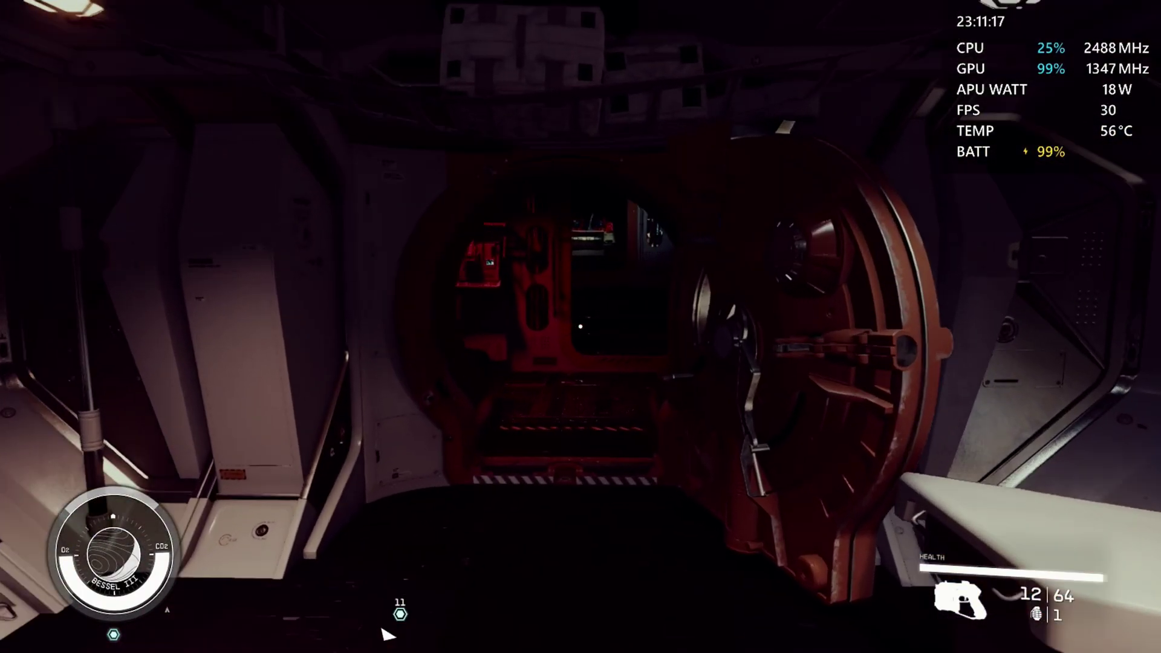
pyautogui.press('w')
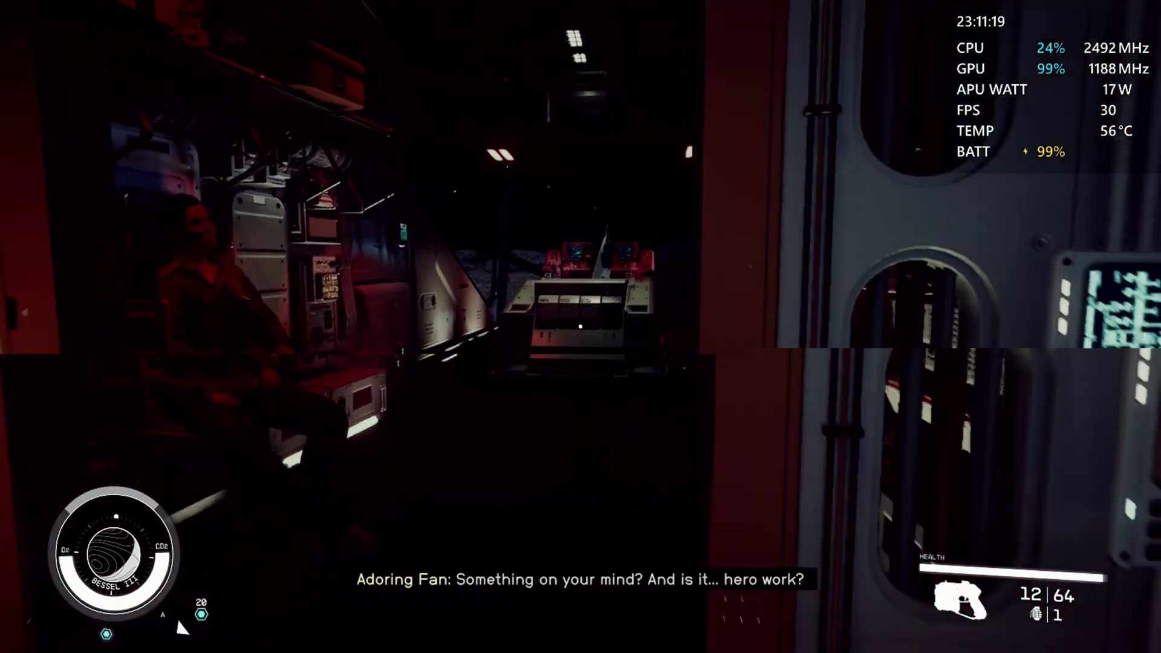
pyautogui.press('w')
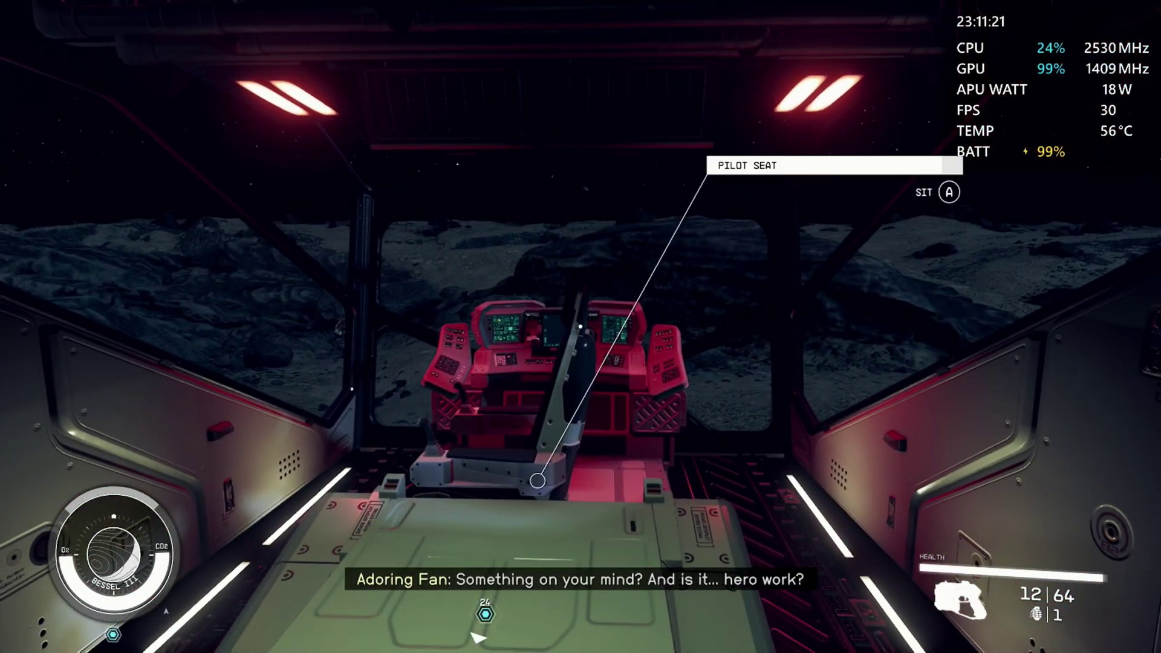
pyautogui.press('w')
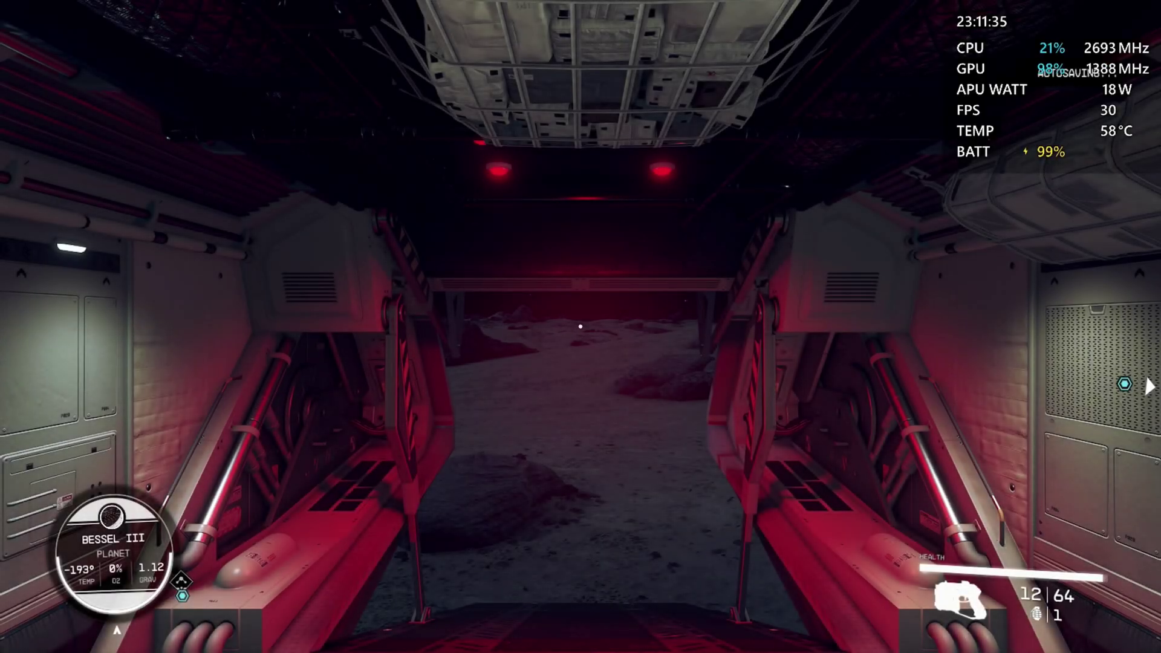
pyautogui.press('w')
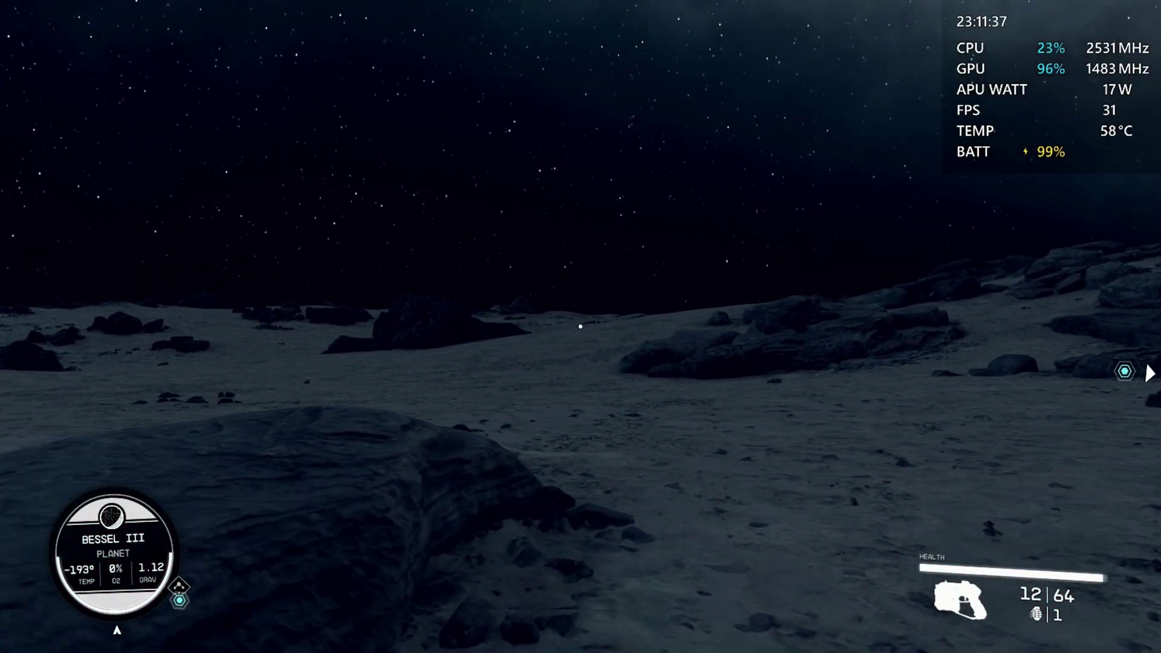
pyautogui.press('w')
pyautogui.press('w')
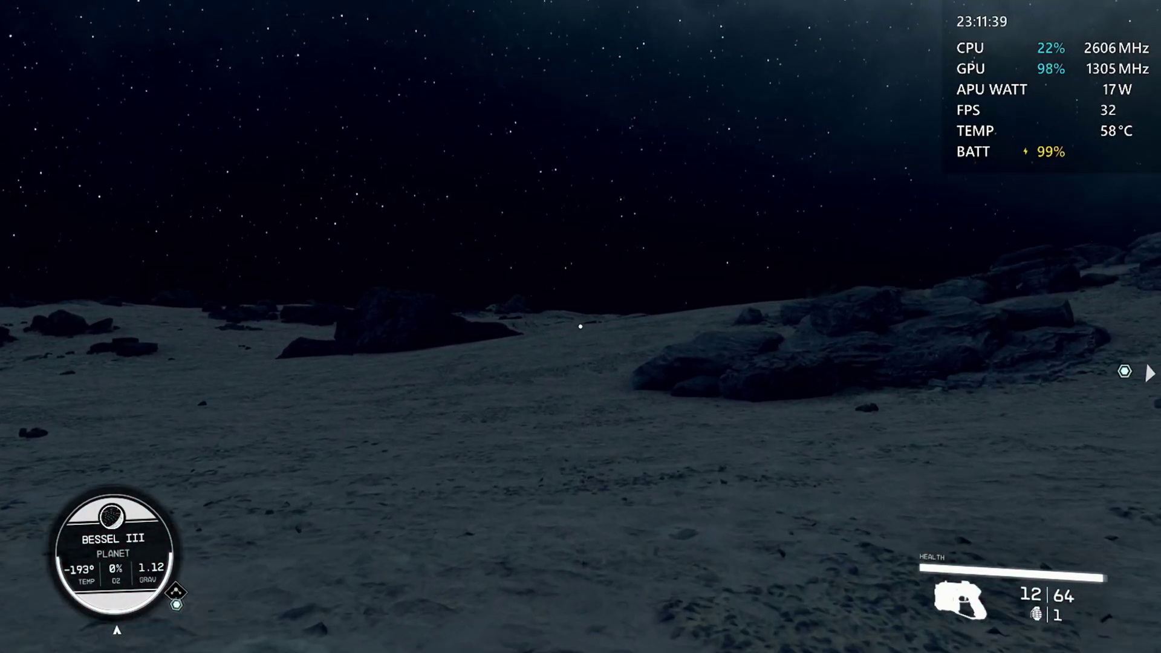
pyautogui.press('f')
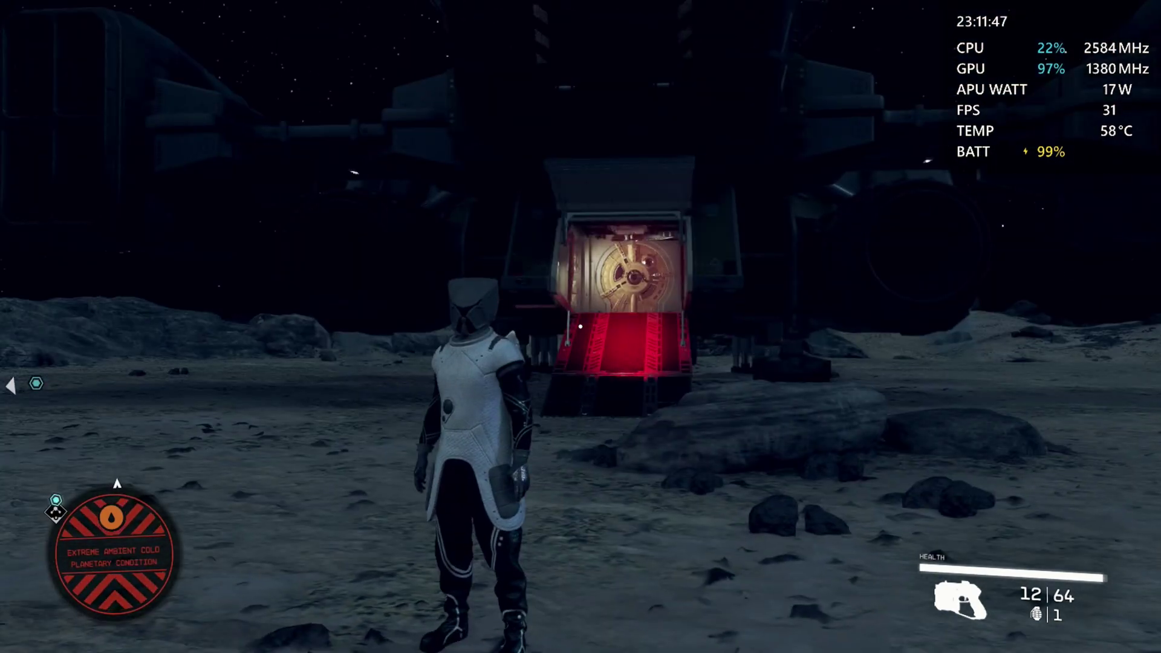
# Run and jetpack over the wall into the Ransacked Research Outpost.
pyautogui.press('w')
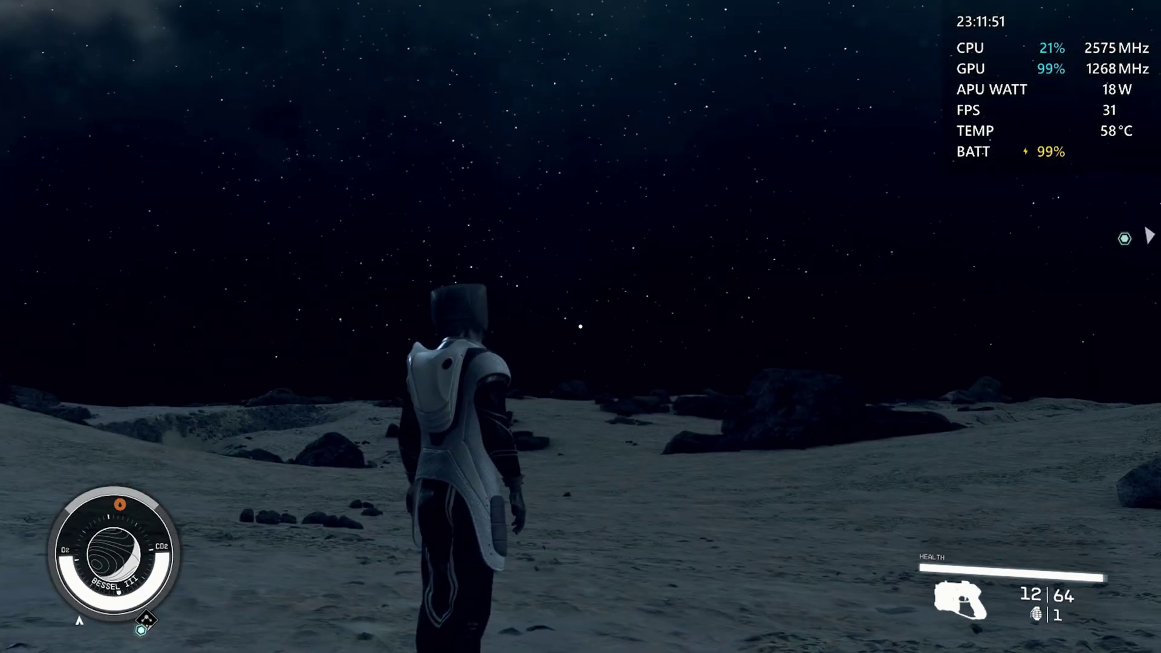
pyautogui.press('w')
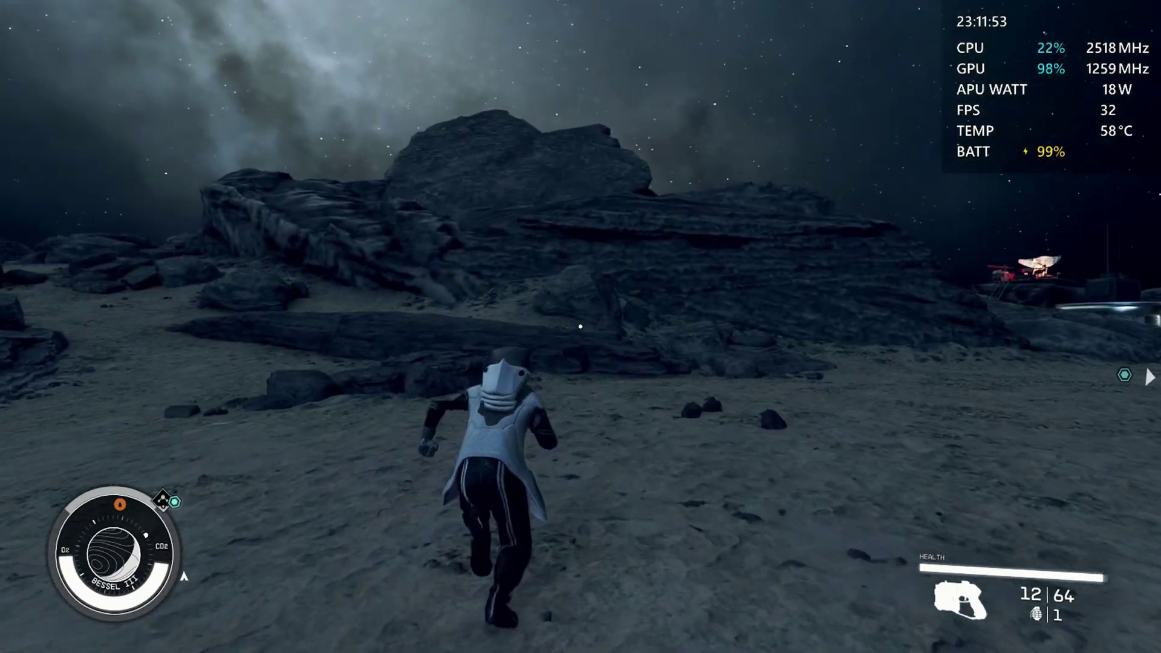
pyautogui.press('w')
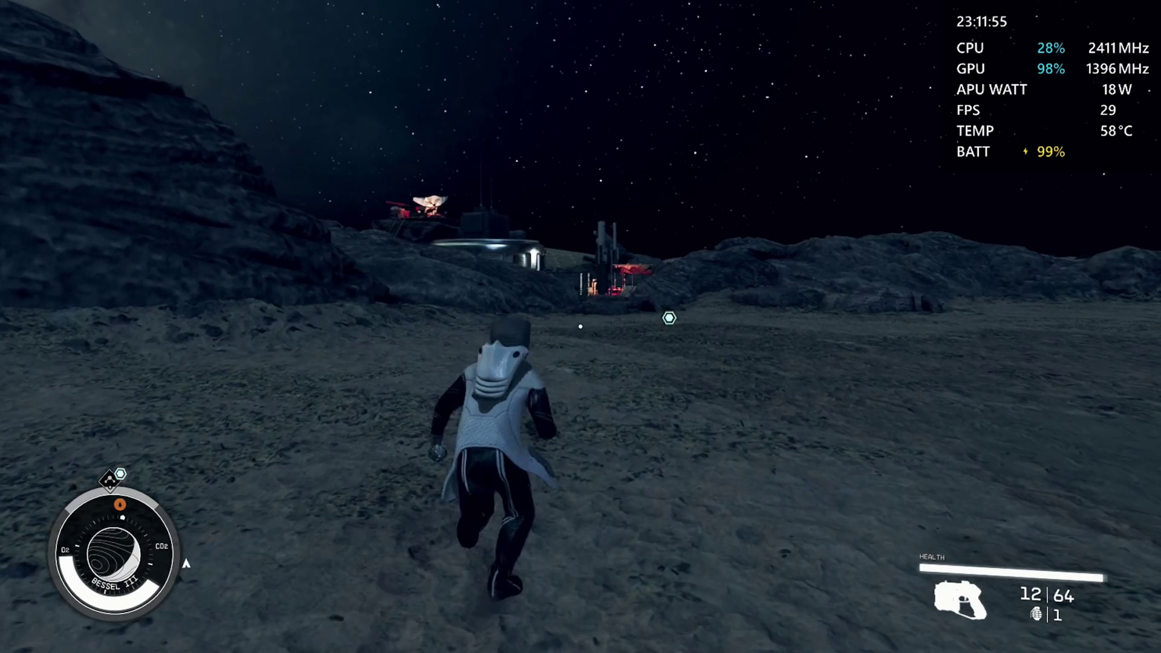
pyautogui.press('w')
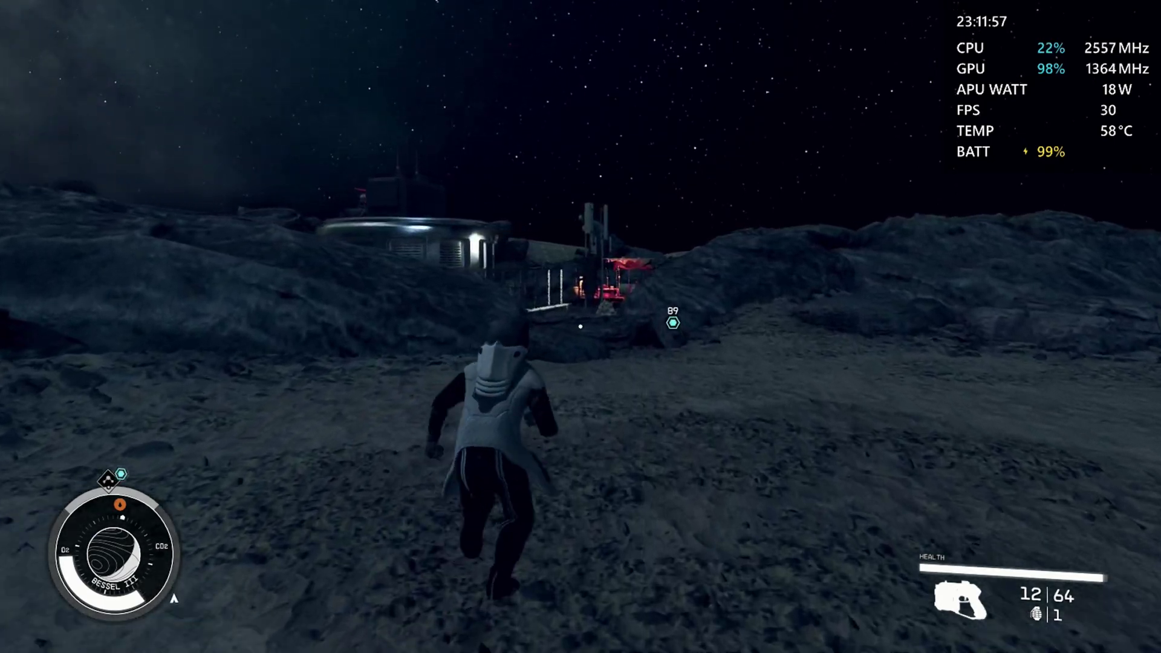
pyautogui.press('w')
pyautogui.press('space')
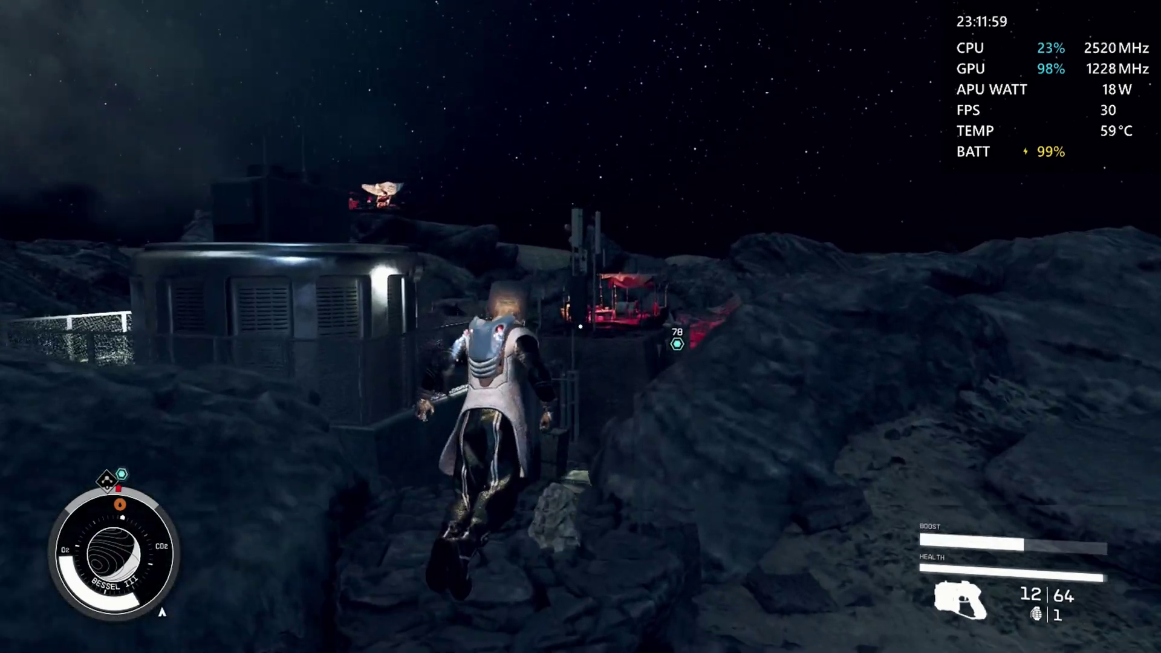
pyautogui.press('w')
pyautogui.press('space')
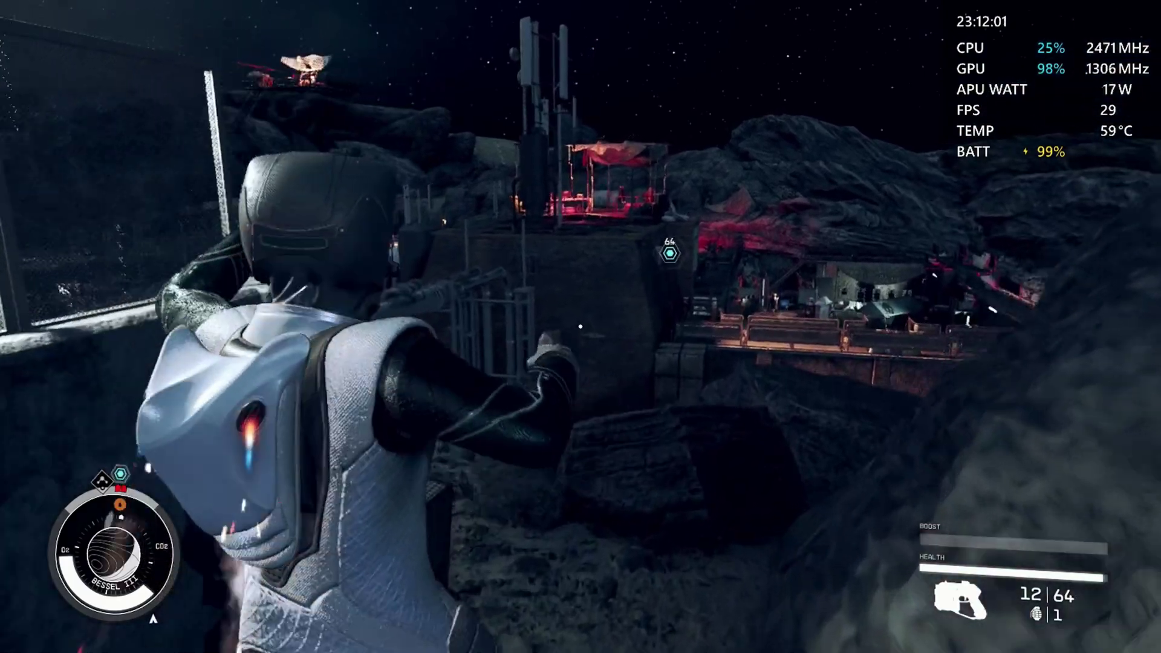
pyautogui.press('w')
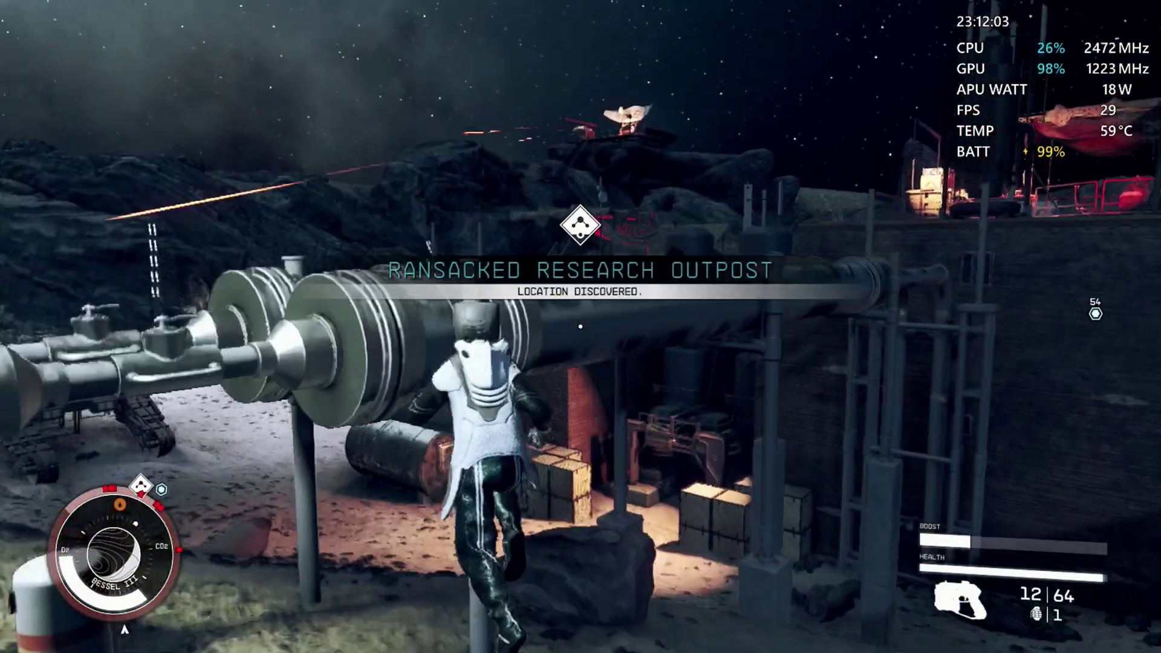
pyautogui.press('w')
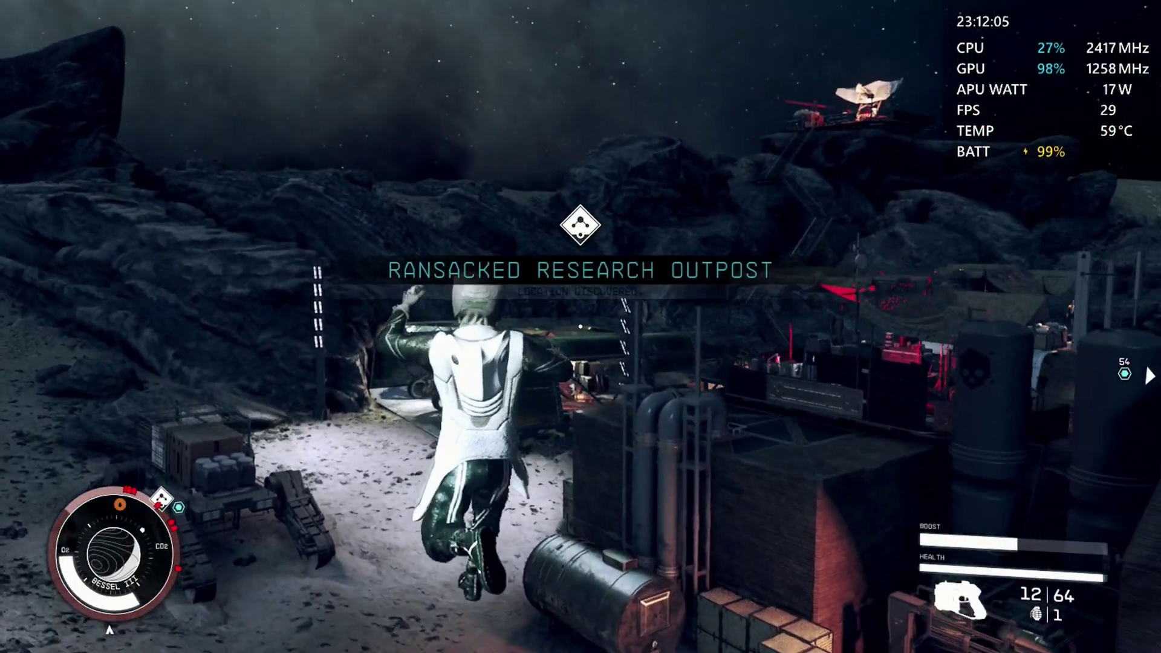